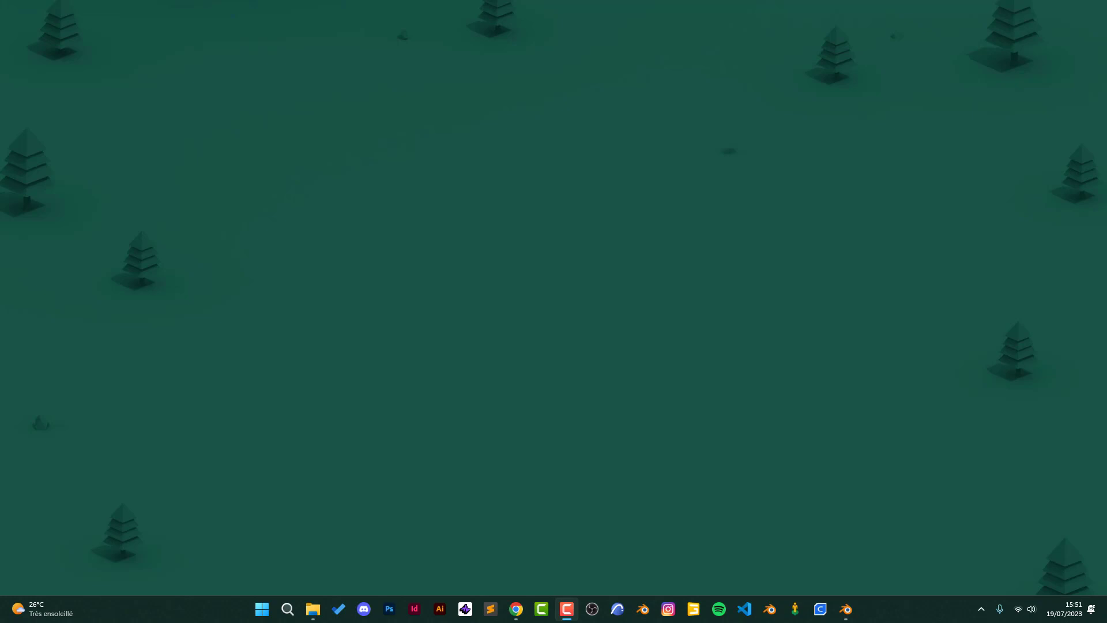
Open the Start menu's power options, then dismiss them and the Start menu without changes
{"action": "left_click", "coordinate": [262, 608]}
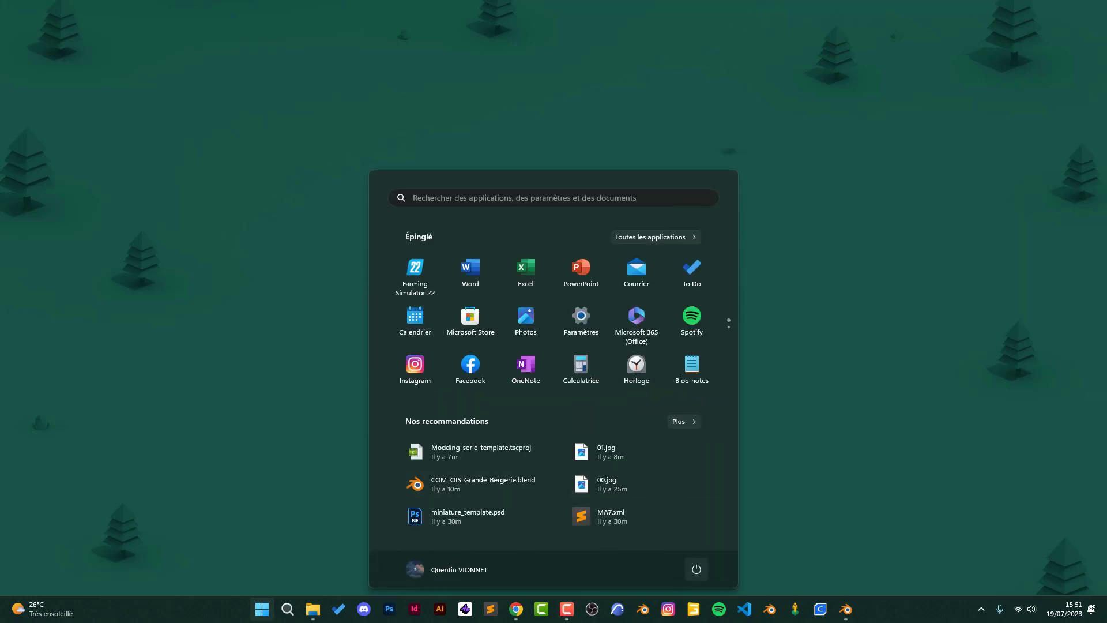
{"action": "left_click", "coordinate": [696, 569]}
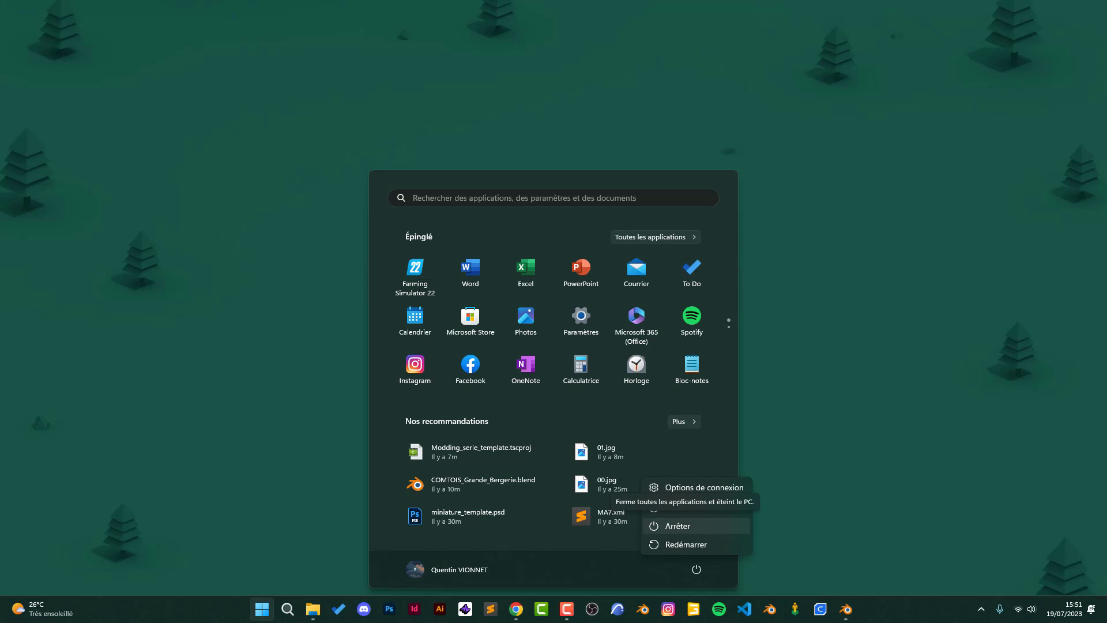
{"action": "key", "text": "Escape"}
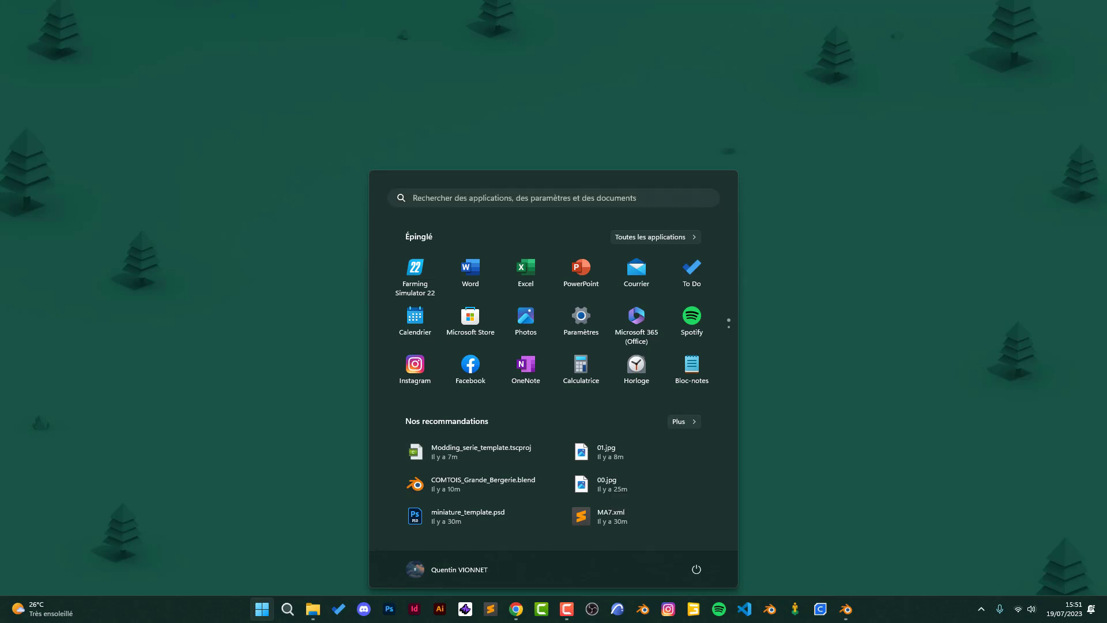
{"action": "key", "text": "Escape"}
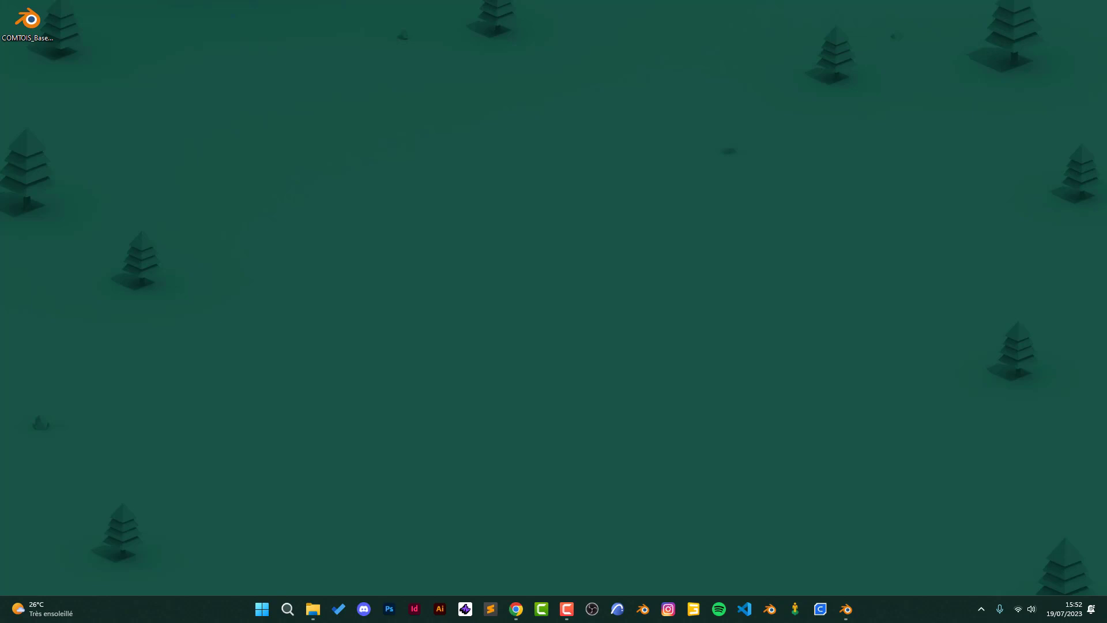
Change the Google Images search to 'bâtiment agricole paille'
{"action": "key", "text": "alt+Tab"}
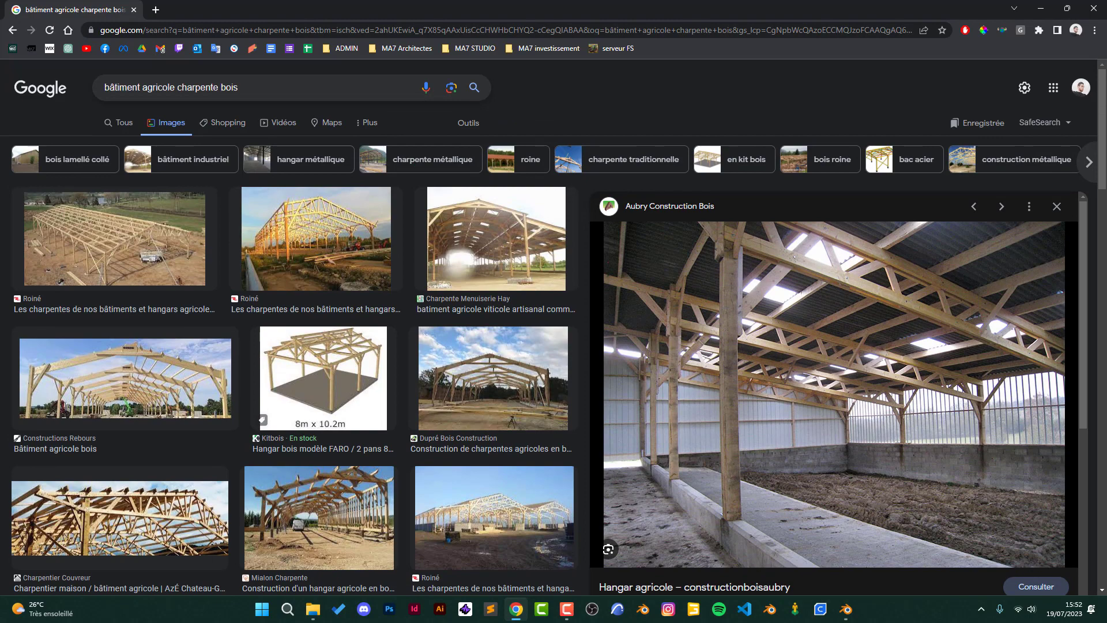
{"action": "left_click_drag", "start_coordinate": [180, 87], "coordinate": [239, 87]}
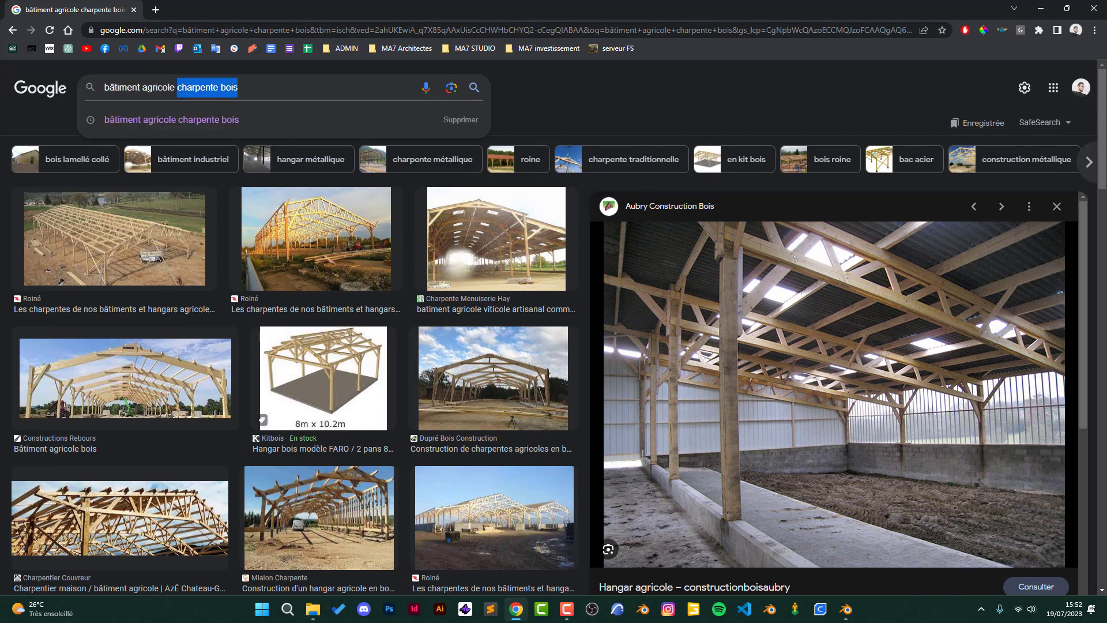
{"action": "type", "text": "paille"}
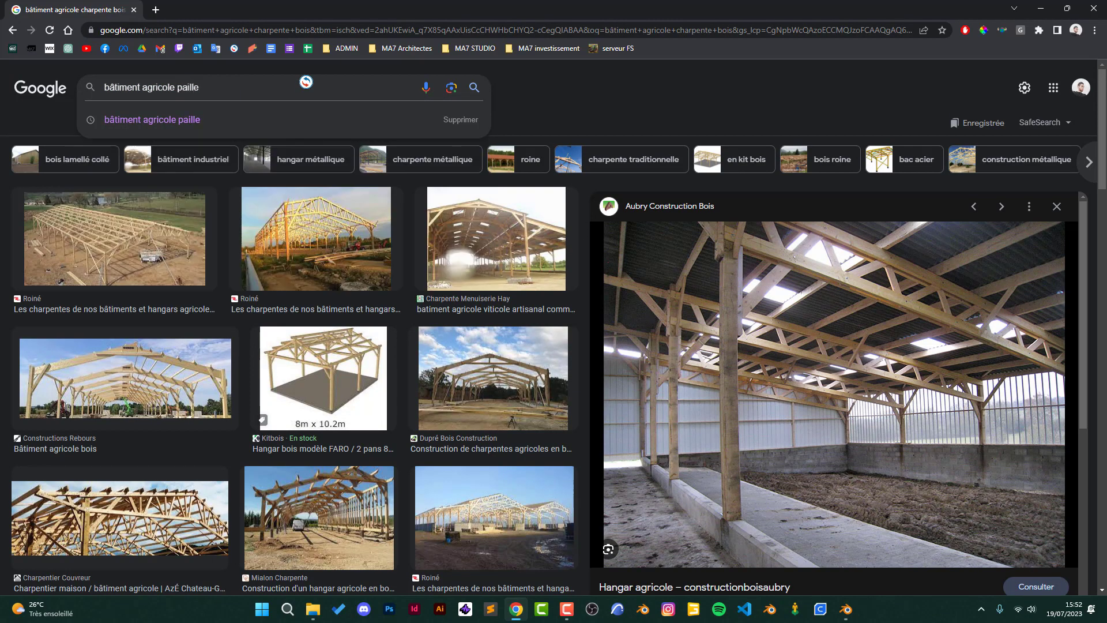
{"action": "key", "text": "Return"}
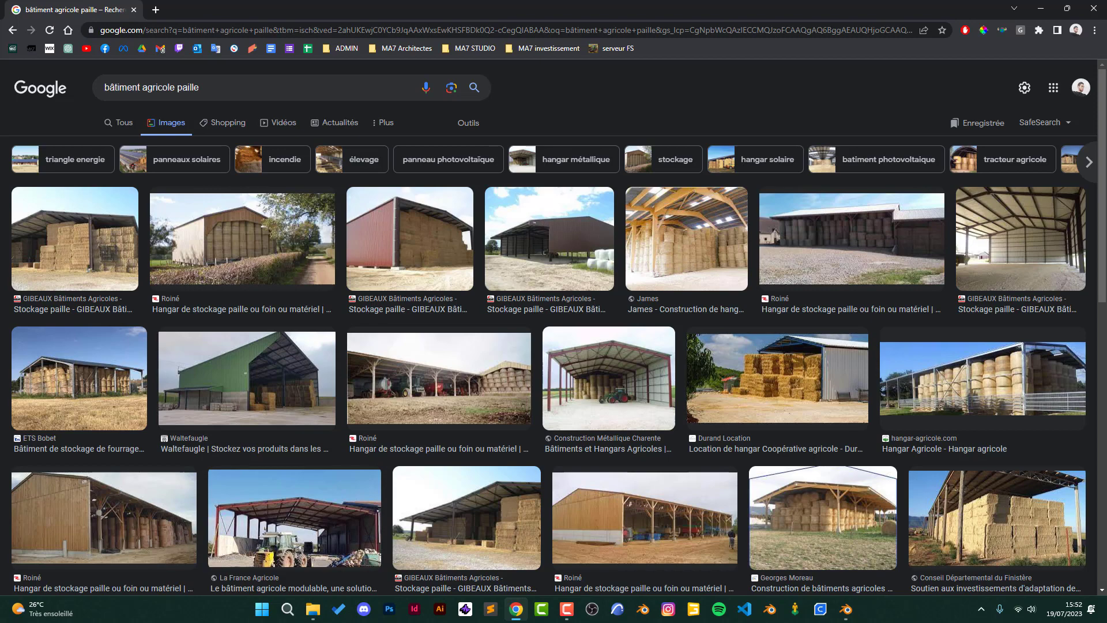
Preview straw barn photos, including the GIBEAUX, James and Roiné hangars
{"action": "left_click", "coordinate": [410, 238]}
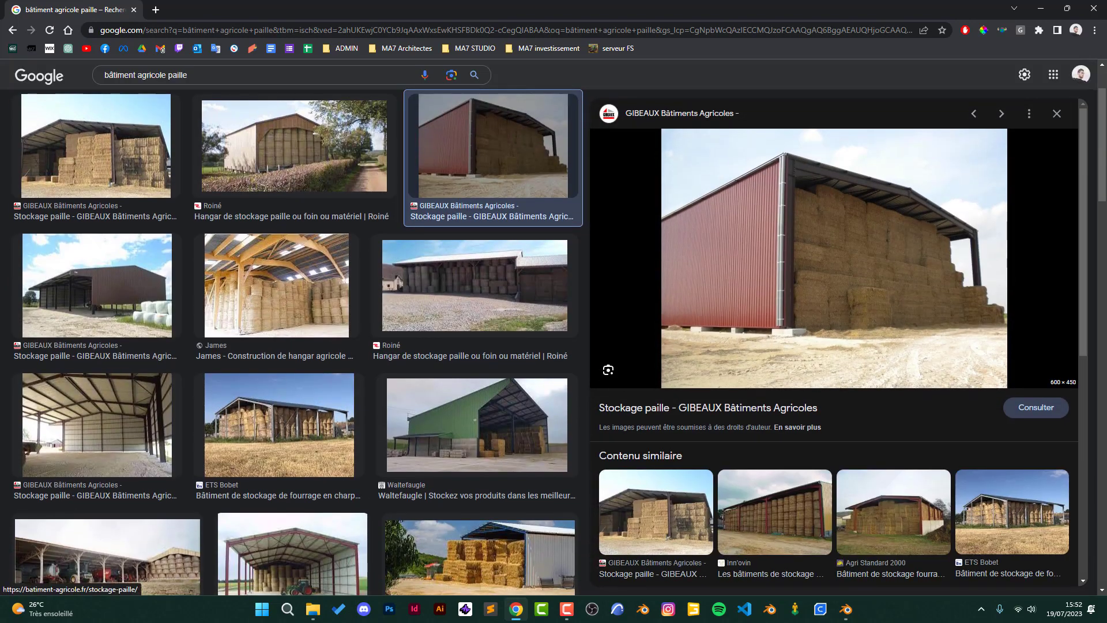
{"action": "left_click", "coordinate": [294, 146]}
{"action": "left_click", "coordinate": [277, 285]}
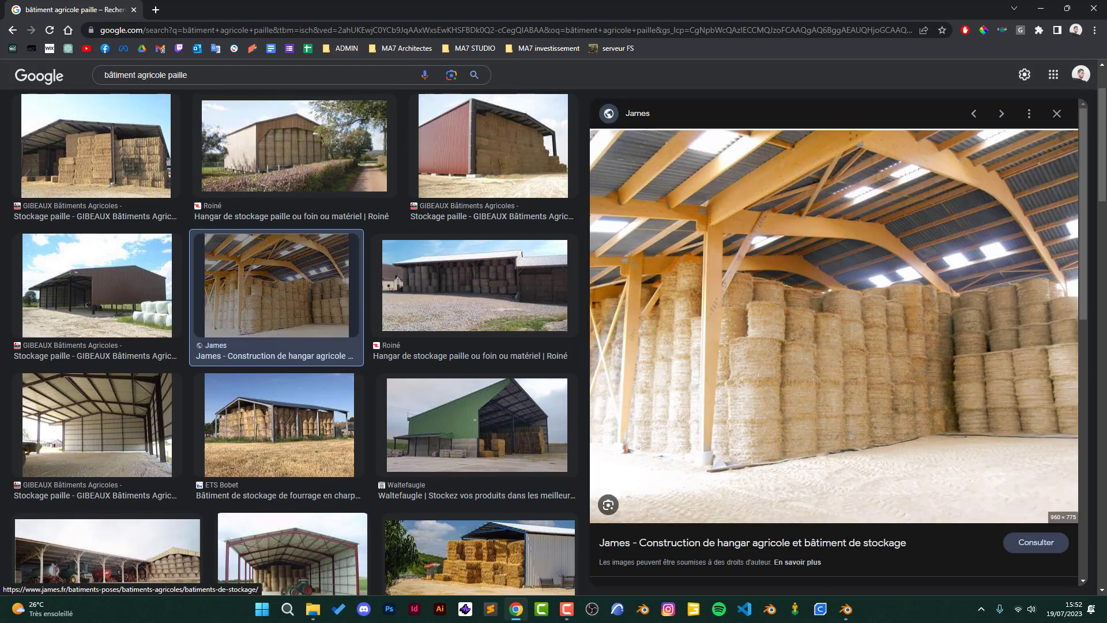
{"action": "scroll", "coordinate": [221, 427], "scroll_direction": "down", "scroll_amount": 1}
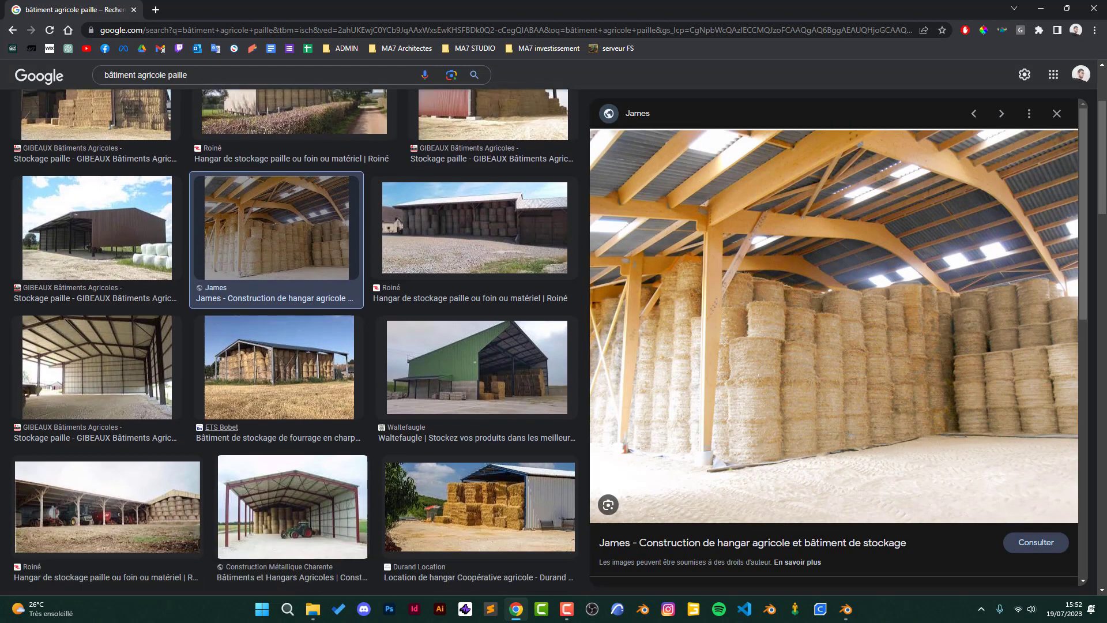
{"action": "scroll", "coordinate": [222, 427], "scroll_direction": "down", "scroll_amount": 2}
{"action": "left_click", "coordinate": [109, 403]}
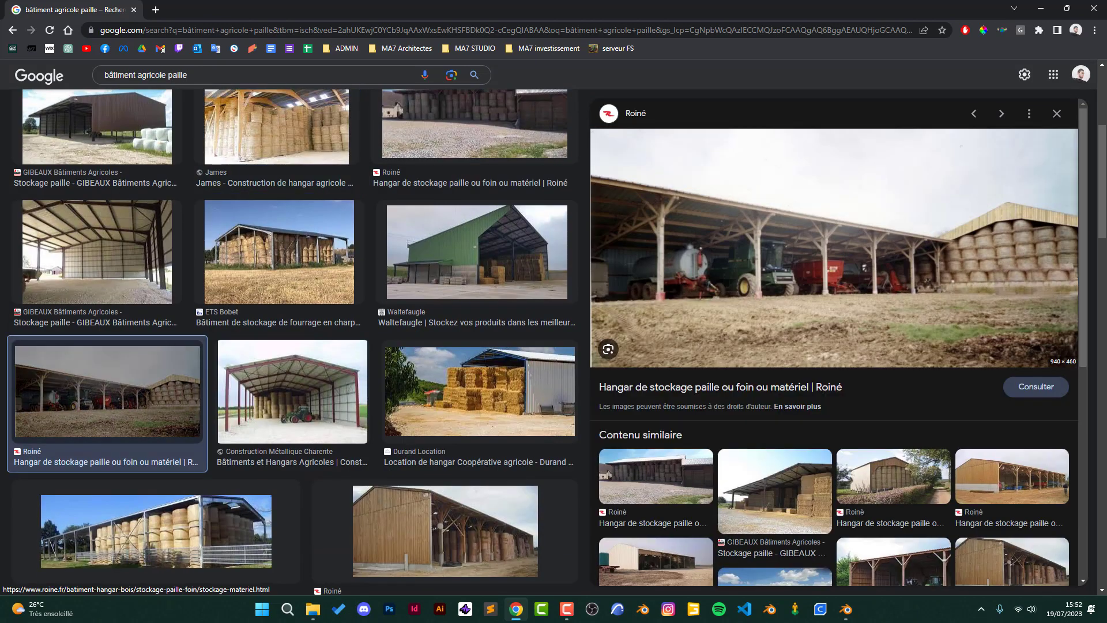
{"action": "scroll", "coordinate": [221, 427], "scroll_direction": "down", "scroll_amount": 1}
{"action": "scroll", "coordinate": [221, 427], "scroll_direction": "down", "scroll_amount": 2}
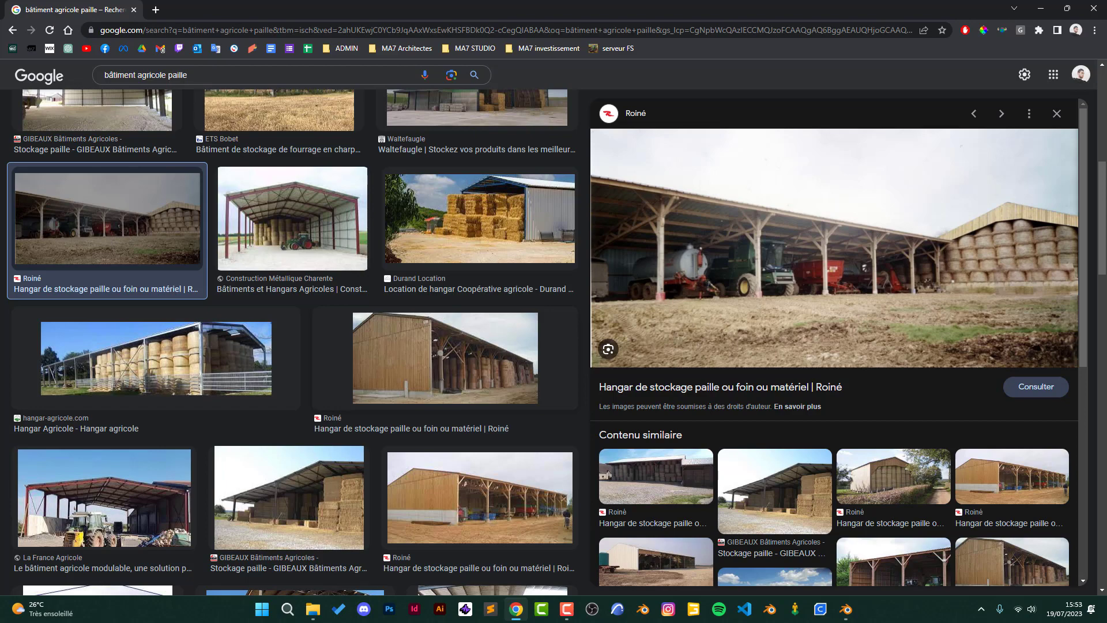
{"action": "scroll", "coordinate": [294, 346], "scroll_direction": "up", "scroll_amount": 5}
{"action": "scroll", "coordinate": [294, 346], "scroll_direction": "up", "scroll_amount": 3}
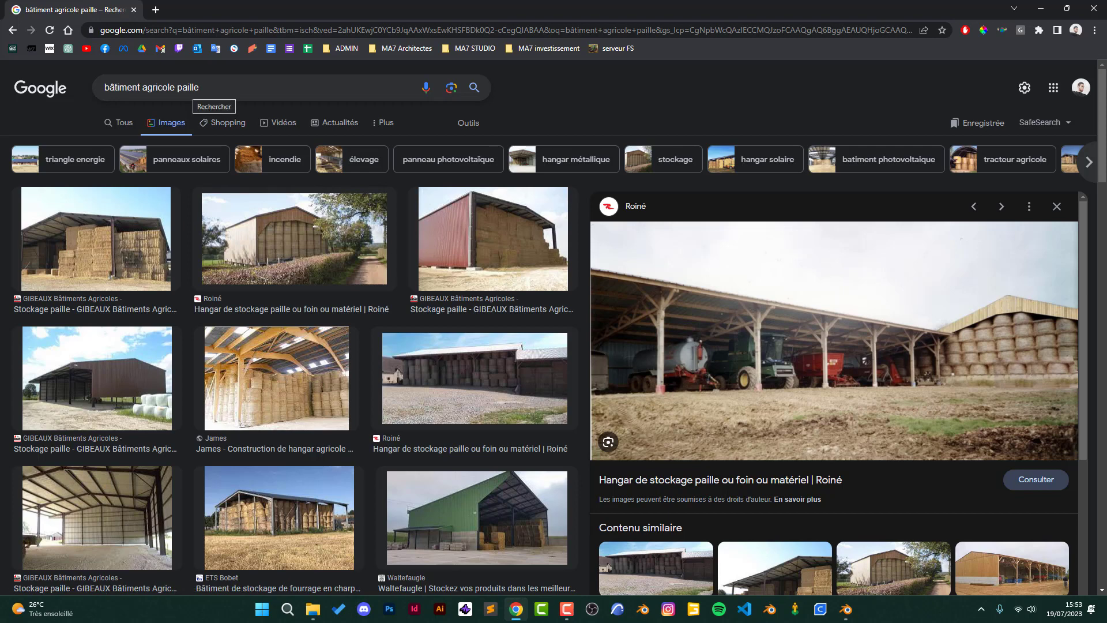
{"action": "left_click_drag", "start_coordinate": [177, 87], "coordinate": [199, 87]}
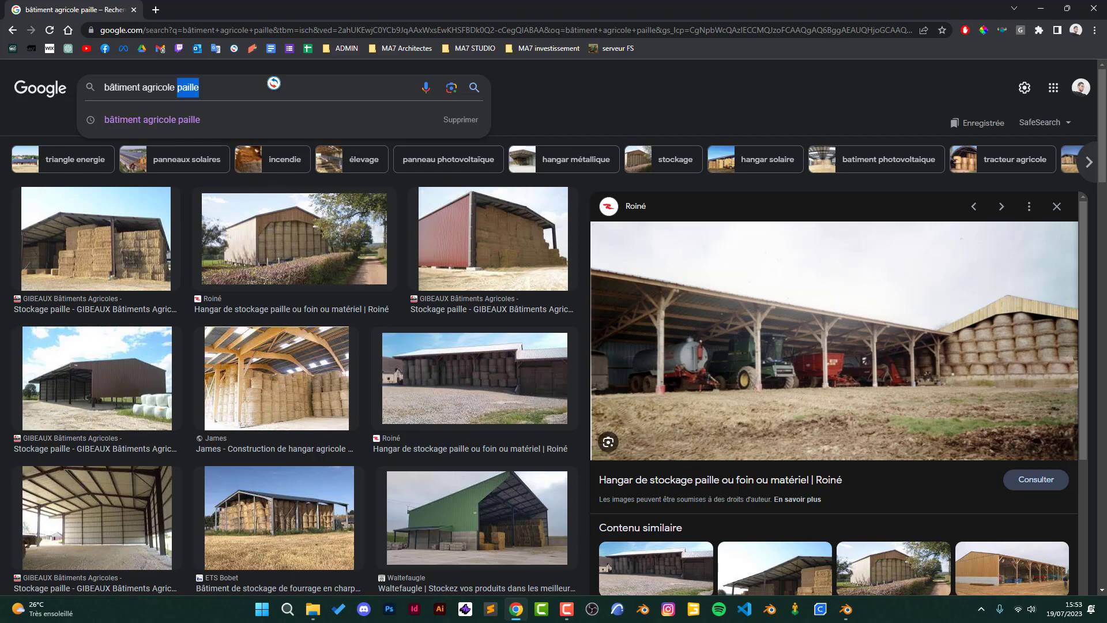
Search 'bâtiment agricole charpente bois' and compare the Roiné and Constructions Rebours truss photos
{"action": "type", "text": "charpente bois"}
{"action": "key", "text": "Return"}
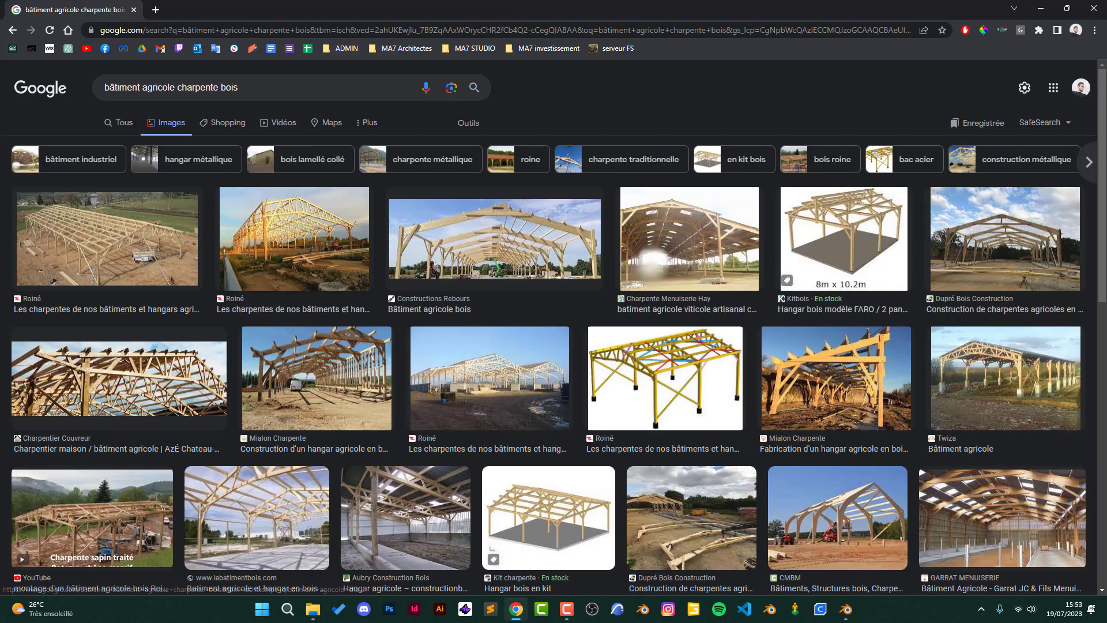
{"action": "left_click", "coordinate": [102, 181]}
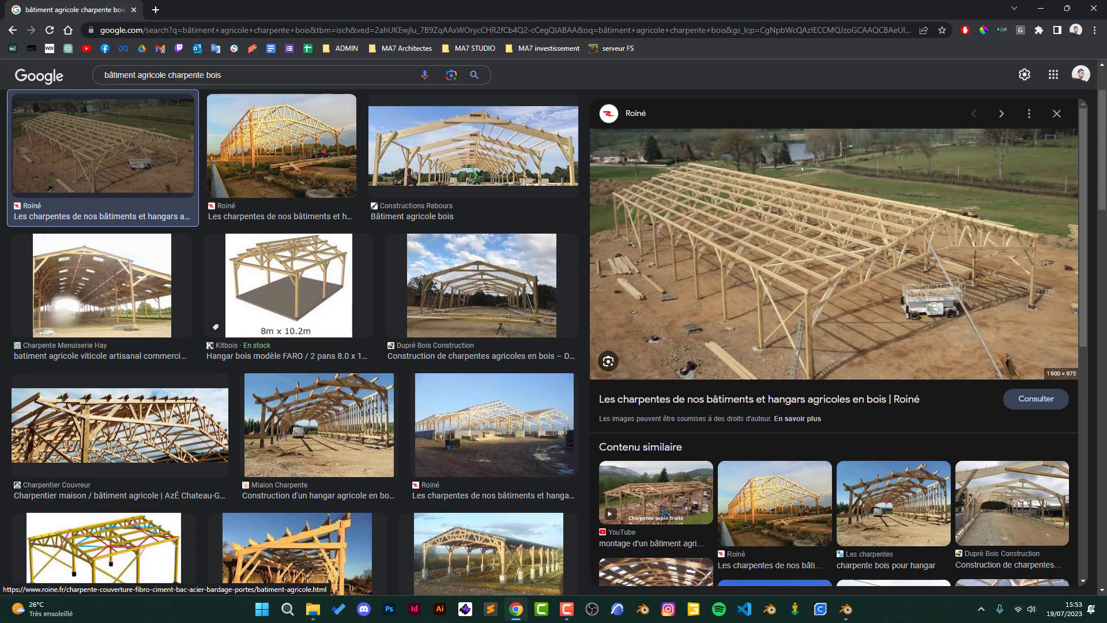
{"action": "left_click", "coordinate": [473, 147]}
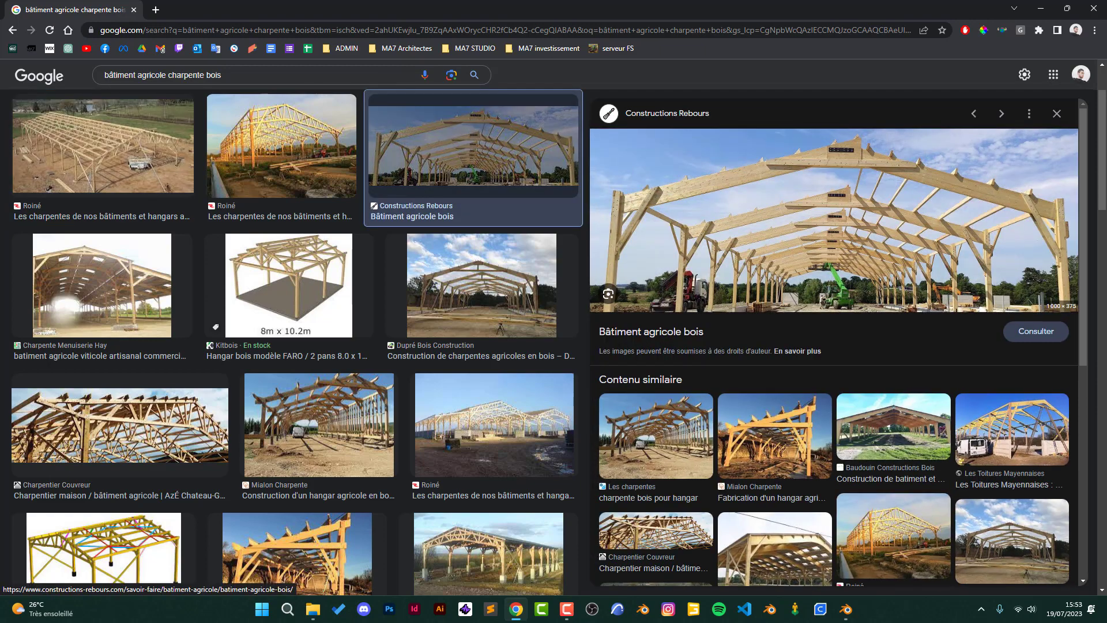
{"action": "left_click", "coordinate": [103, 144]}
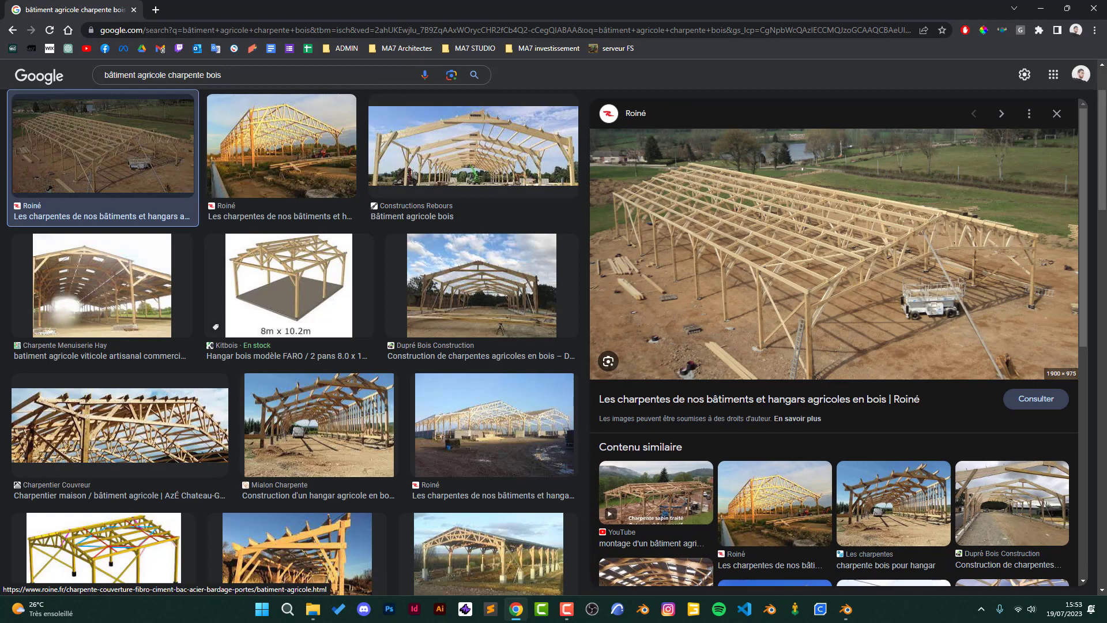
{"action": "right_click", "coordinate": [782, 220]}
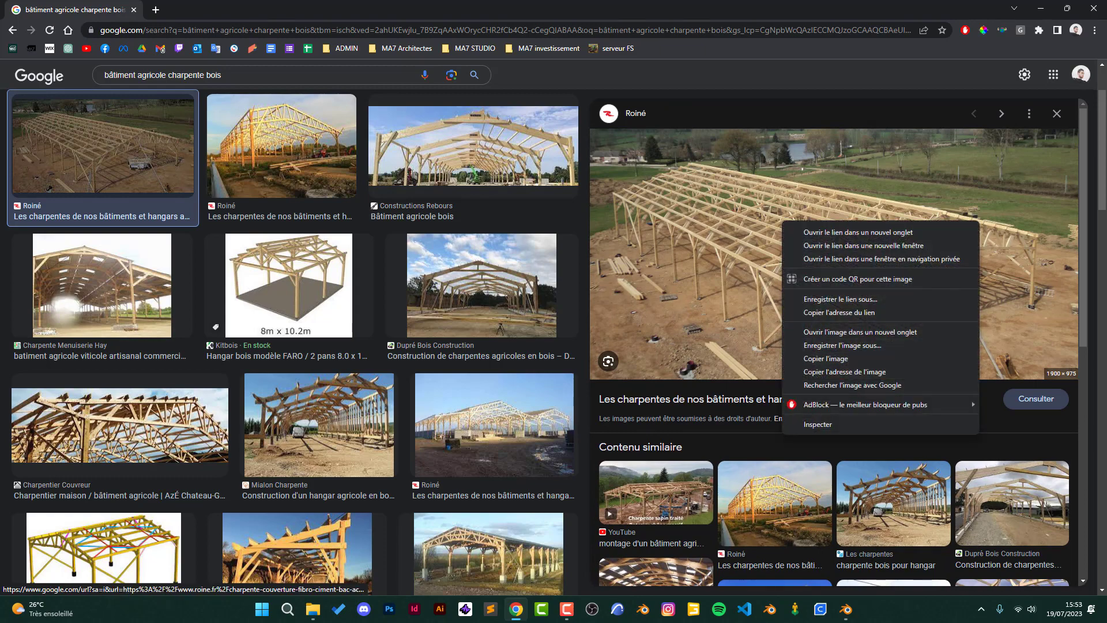
{"action": "key", "text": "Escape"}
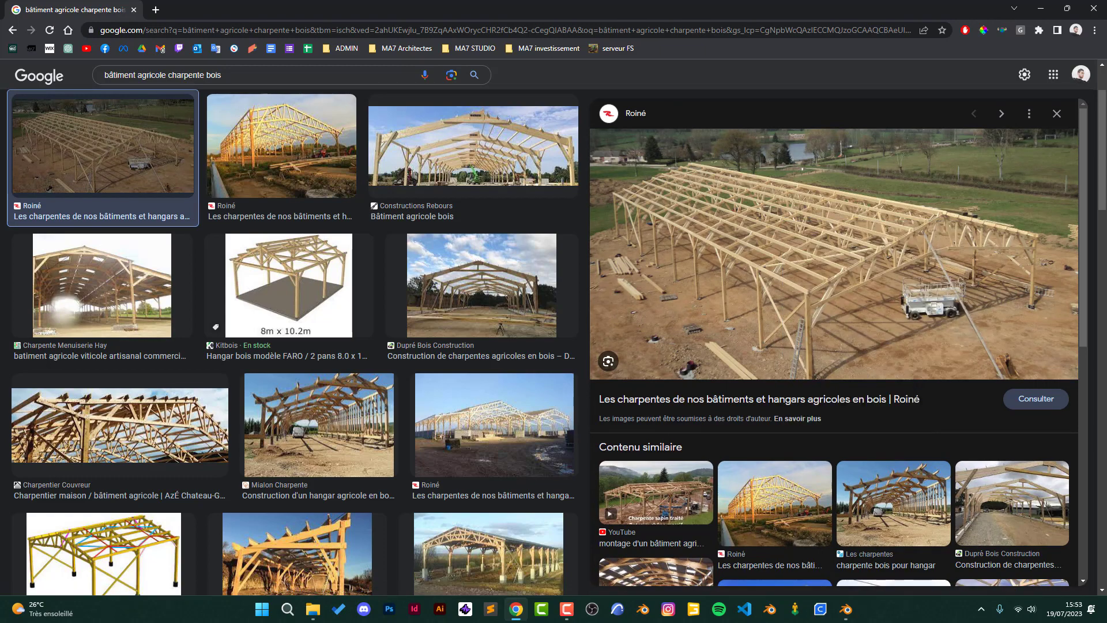
Preview the yellow timber frame, Charpentier Couvreur close-up and Roiné white-truss hangar photos
{"action": "scroll", "coordinate": [103, 450], "scroll_direction": "down", "scroll_amount": 2}
{"action": "left_click", "coordinate": [104, 449]}
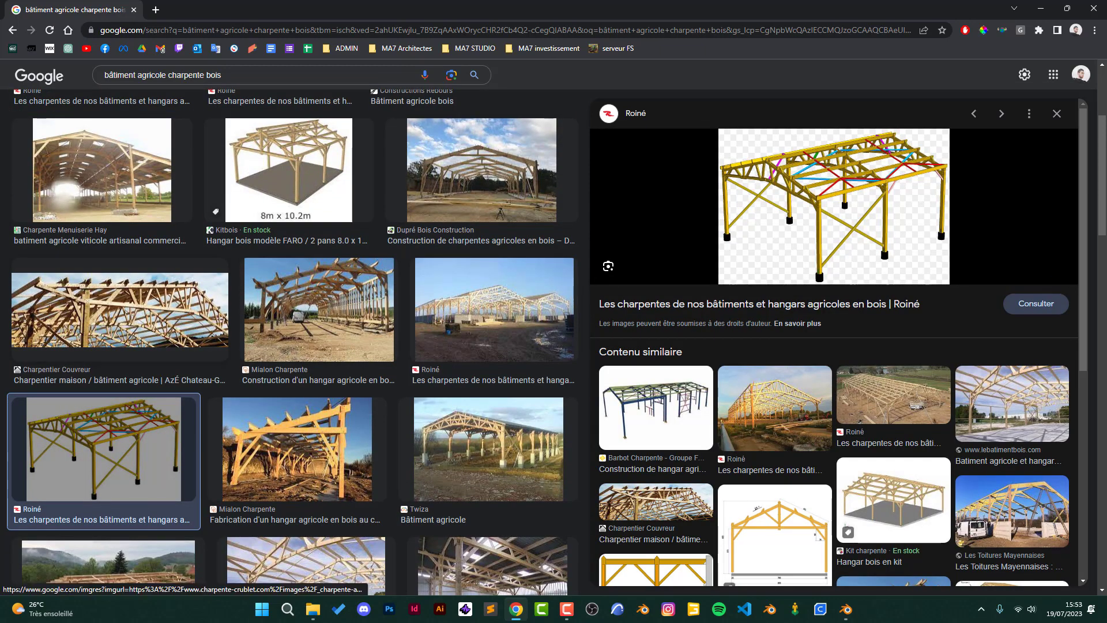
{"action": "left_click", "coordinate": [120, 312]}
{"action": "scroll", "coordinate": [494, 311], "scroll_direction": "down", "scroll_amount": 1}
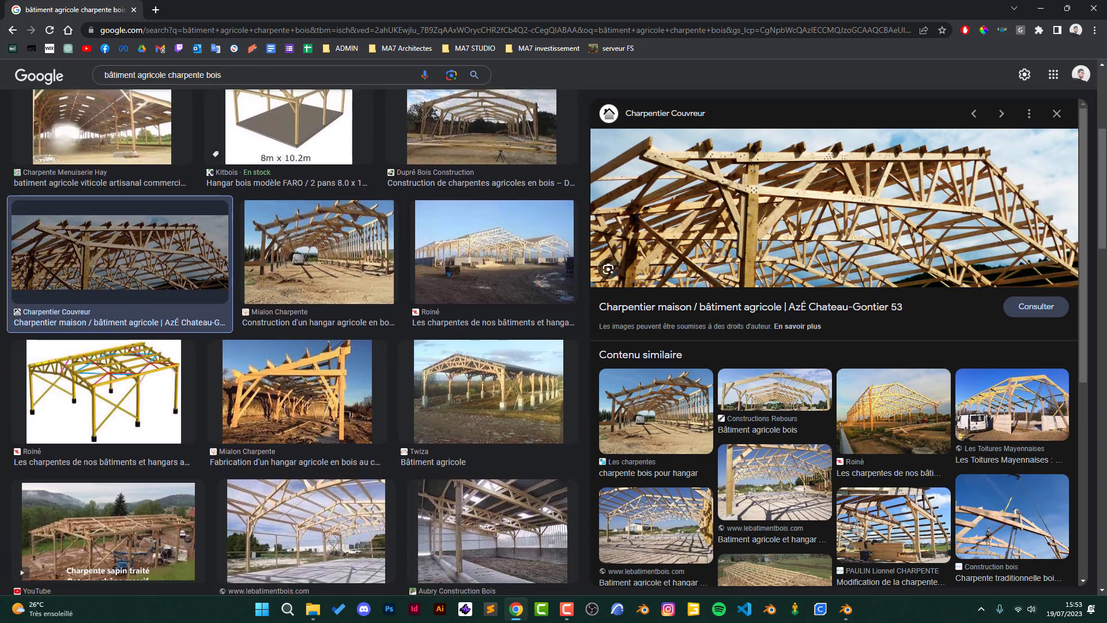
{"action": "left_click", "coordinate": [494, 265]}
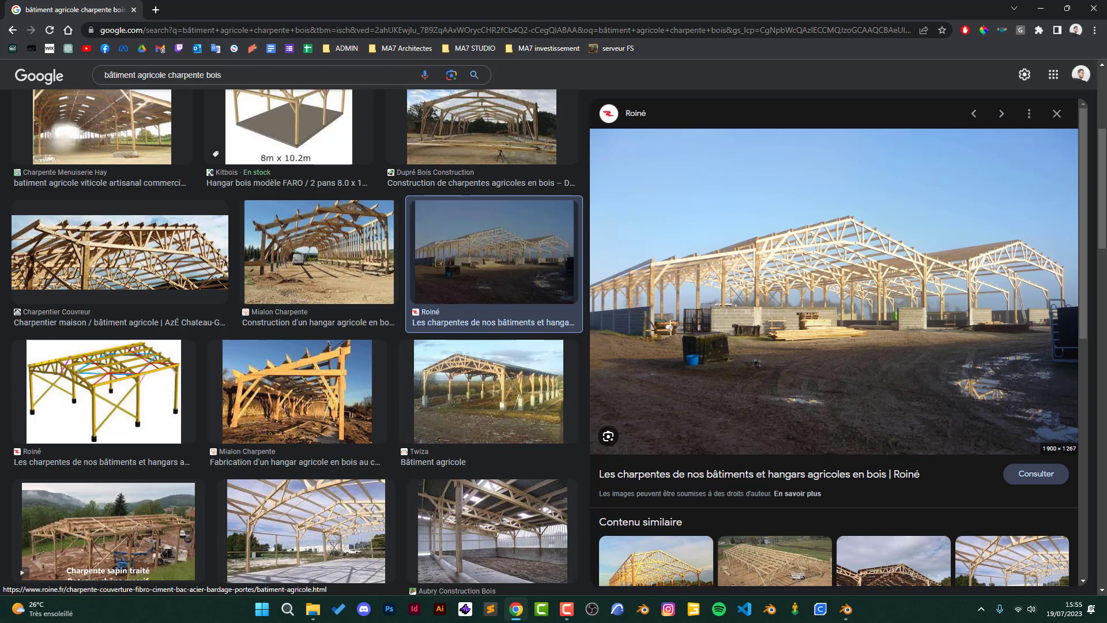
Scroll the image results back up and minimize Chrome to show the desktop
{"action": "scroll", "coordinate": [297, 340], "scroll_direction": "down", "scroll_amount": 4}
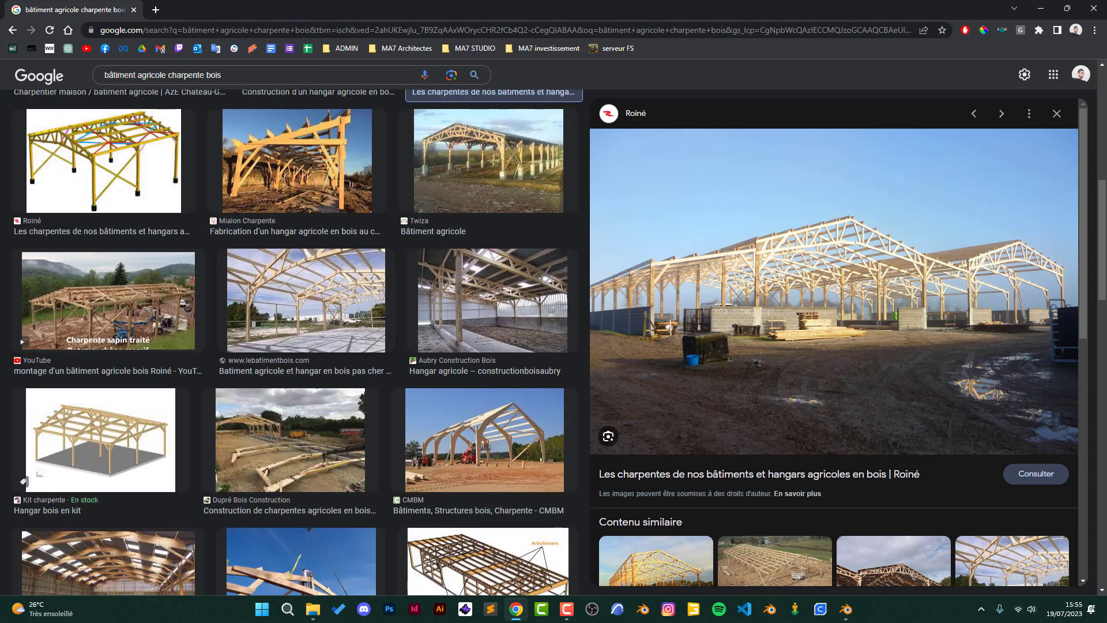
{"action": "scroll", "coordinate": [297, 345], "scroll_direction": "up", "scroll_amount": 6}
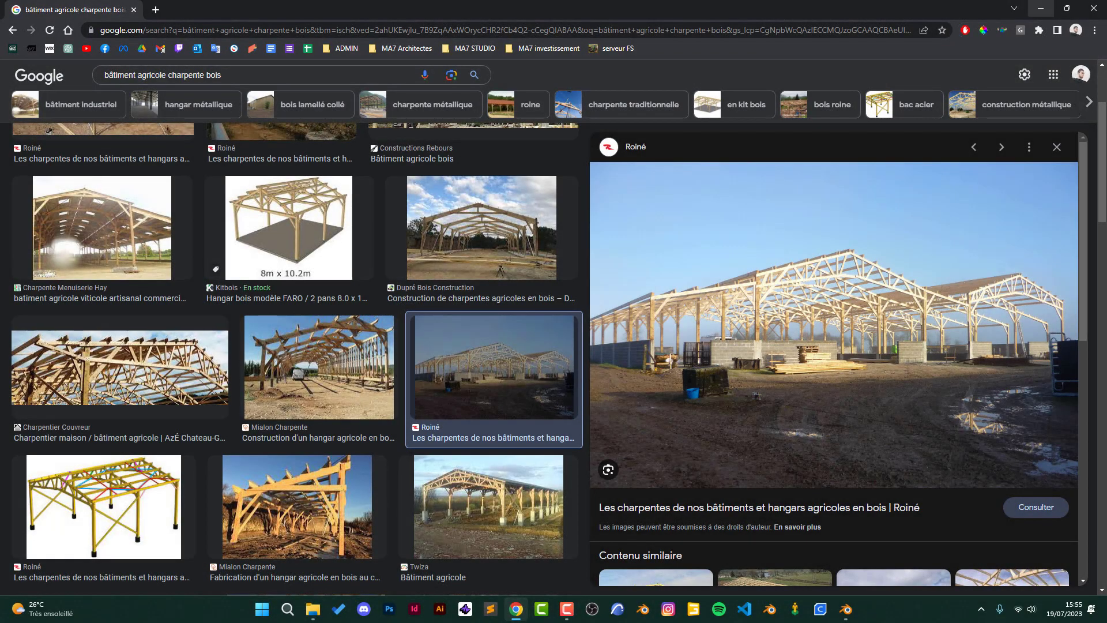
{"action": "left_click", "coordinate": [1041, 8]}
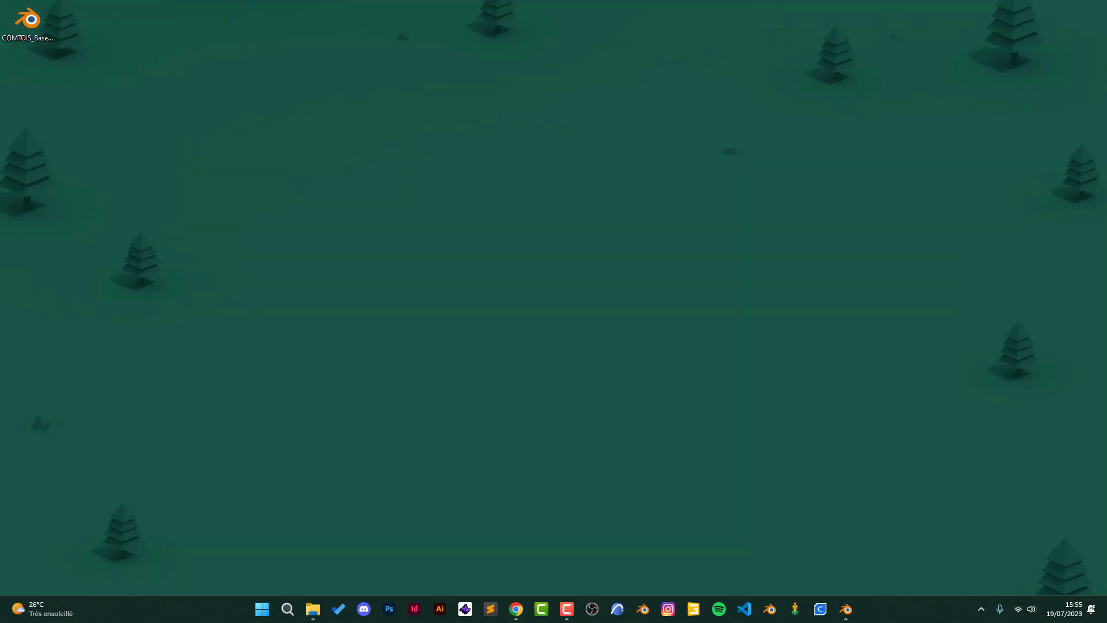
Back in Blender, frame the gate piece and move the Z-shaped piece beside it
{"action": "left_click", "coordinate": [845, 608]}
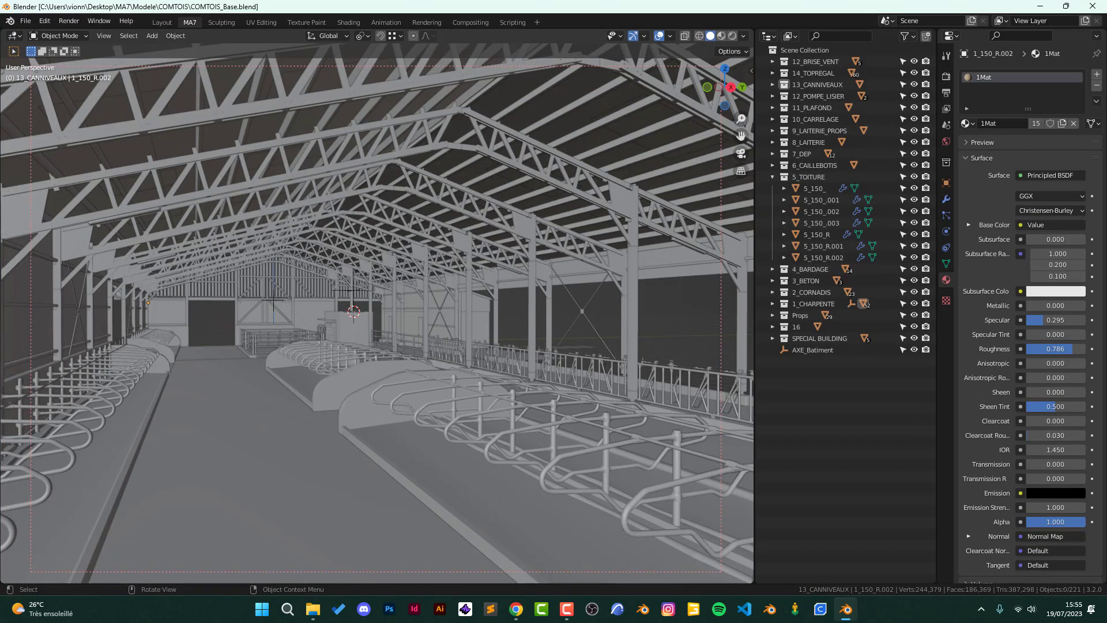
{"action": "scroll", "coordinate": [377, 311], "scroll_direction": "down", "scroll_amount": 10}
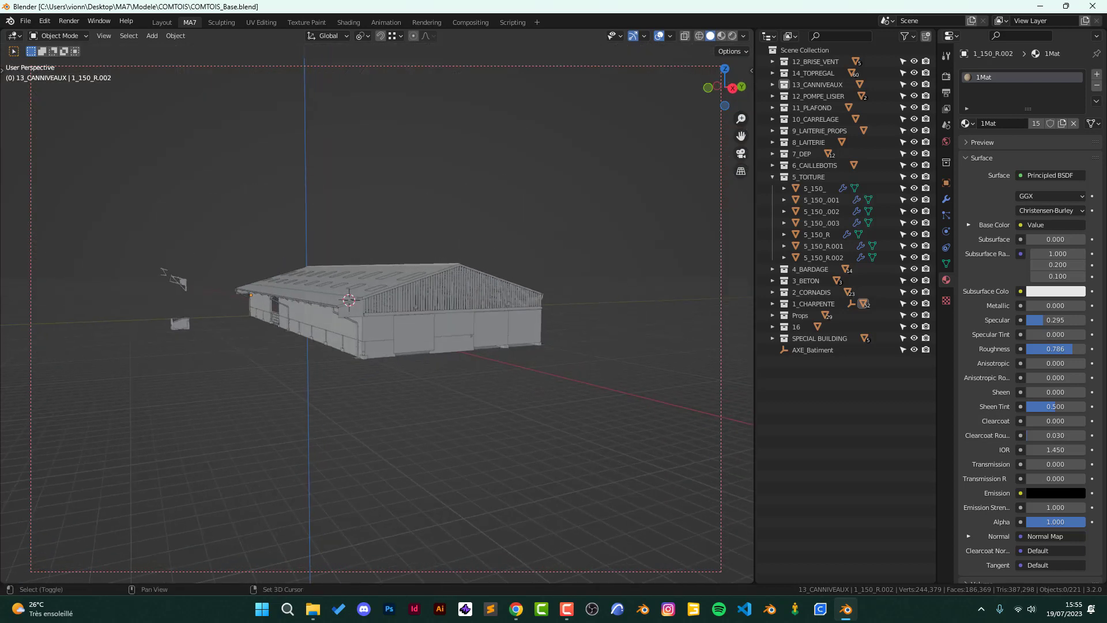
{"action": "middle_click_drag", "start_coordinate": [377, 311], "coordinate": [406, 322]}
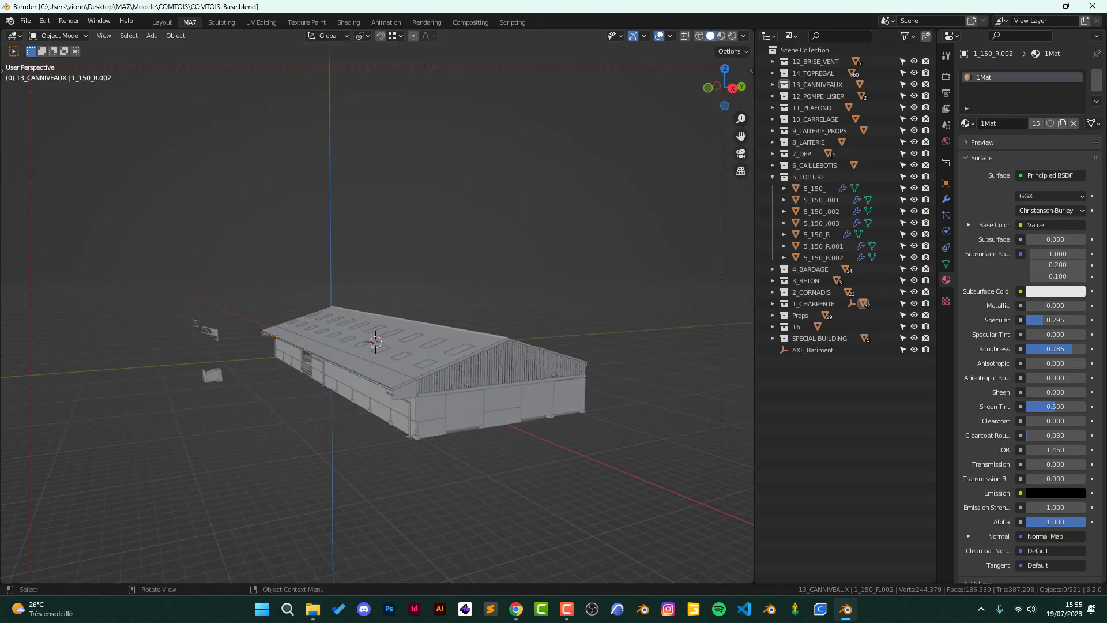
{"action": "middle_click_drag", "start_coordinate": [406, 323], "coordinate": [519, 323]}
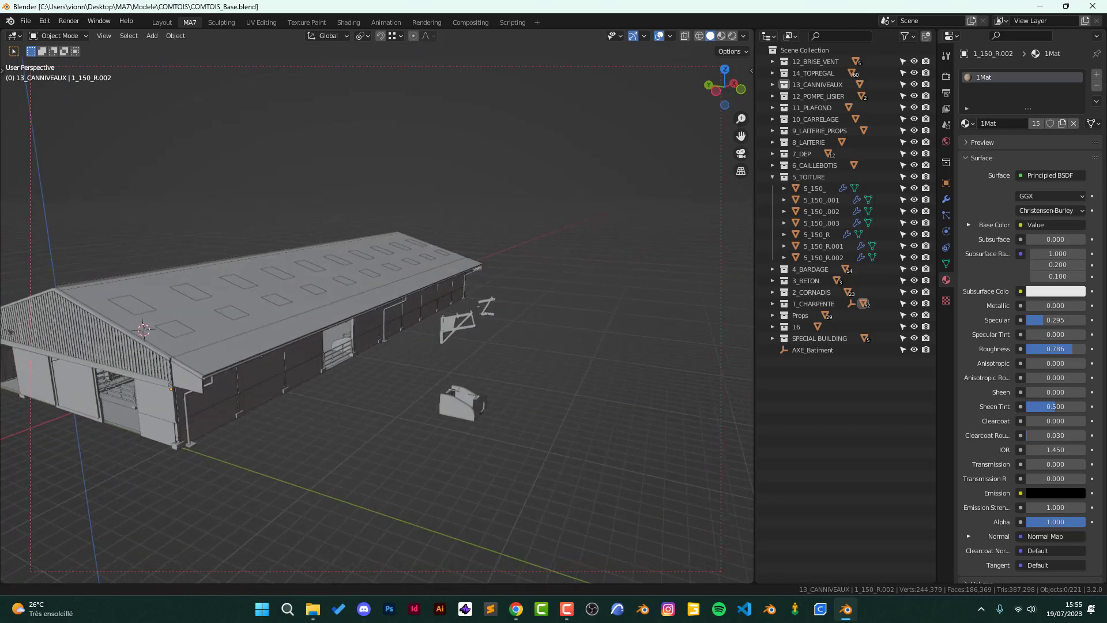
{"action": "scroll", "coordinate": [375, 323], "scroll_direction": "up", "scroll_amount": 5}
{"action": "left_click", "coordinate": [371, 369]}
{"action": "key", "text": "KP_Decimal"}
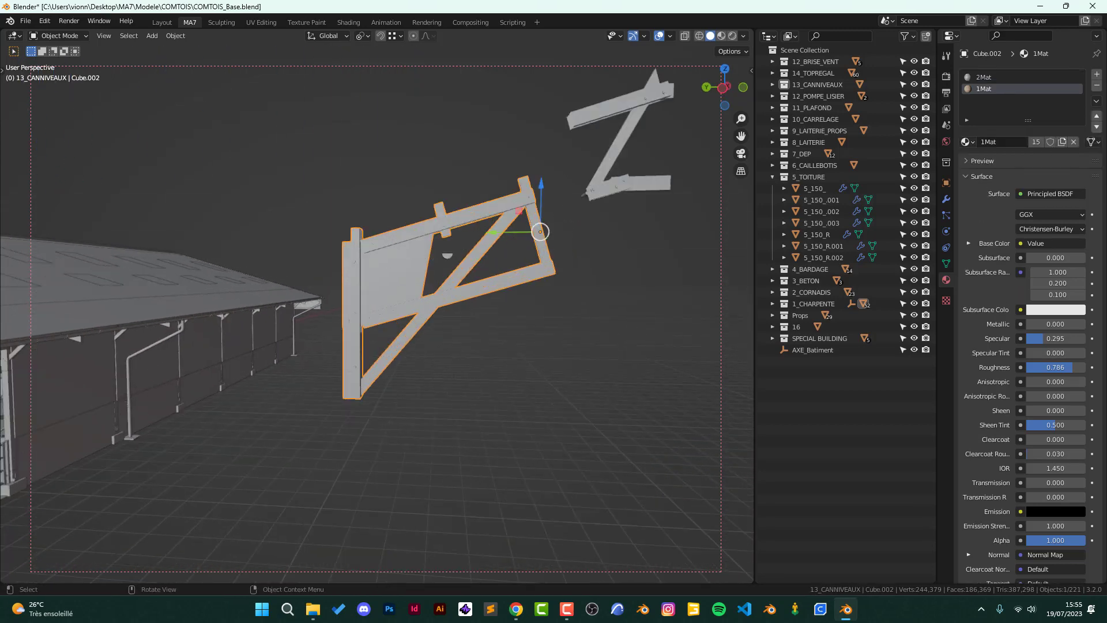
{"action": "middle_click_drag", "start_coordinate": [375, 322], "coordinate": [289, 323]}
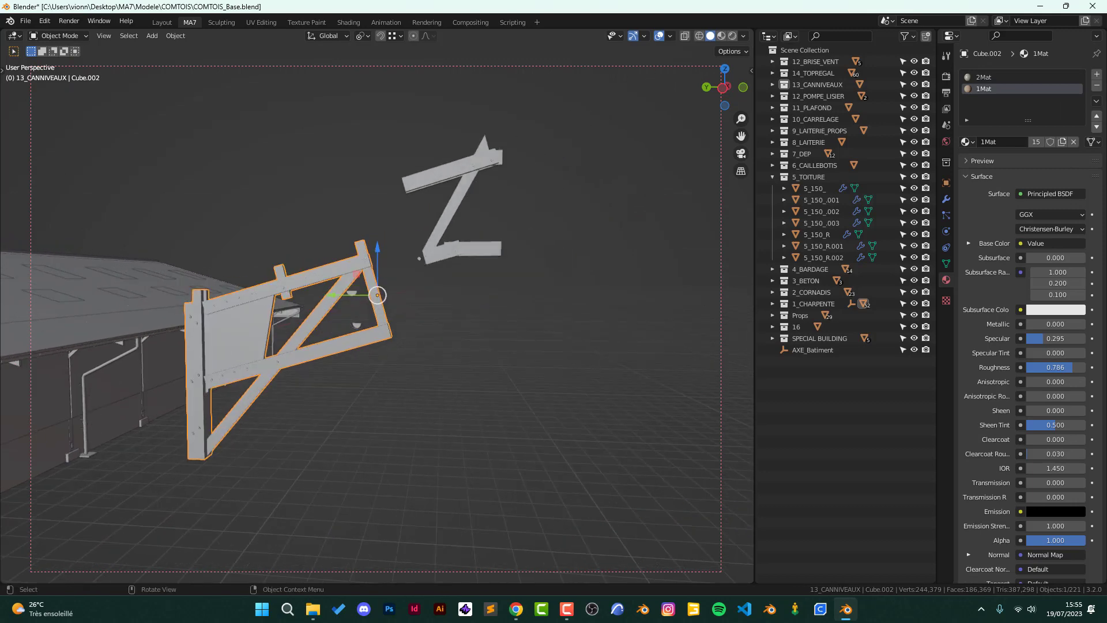
{"action": "left_click", "coordinate": [458, 197]}
{"action": "key", "text": "g"}
{"action": "left_click", "coordinate": [514, 182]}
Duplicate the start01 piece in place as start01.003
{"action": "scroll", "coordinate": [424, 231], "scroll_direction": "down", "scroll_amount": 4}
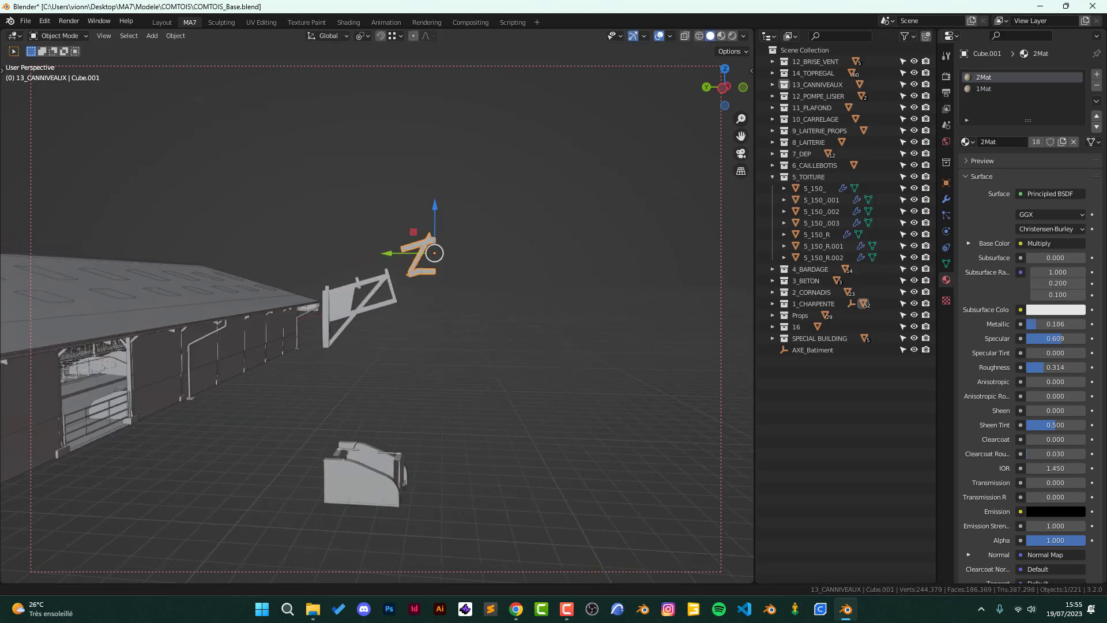
{"action": "middle_click_drag", "start_coordinate": [424, 231], "coordinate": [346, 248]}
{"action": "left_click", "coordinate": [271, 392]}
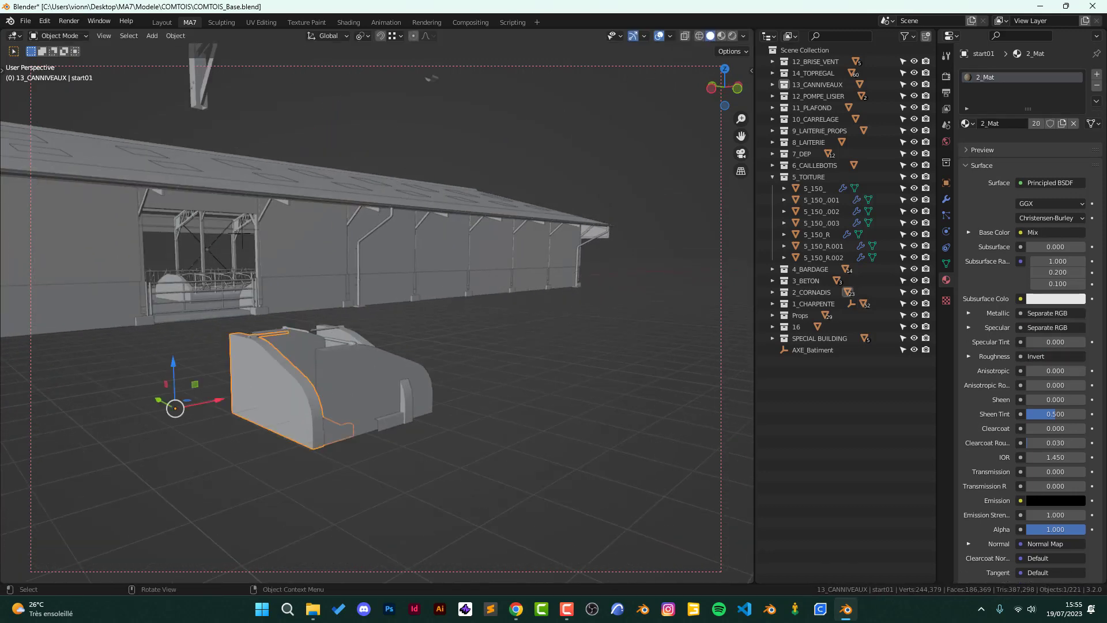
{"action": "key", "text": "g"}
{"action": "key", "text": "Escape"}
{"action": "key", "text": "shift+d"}
{"action": "key", "text": "Escape"}
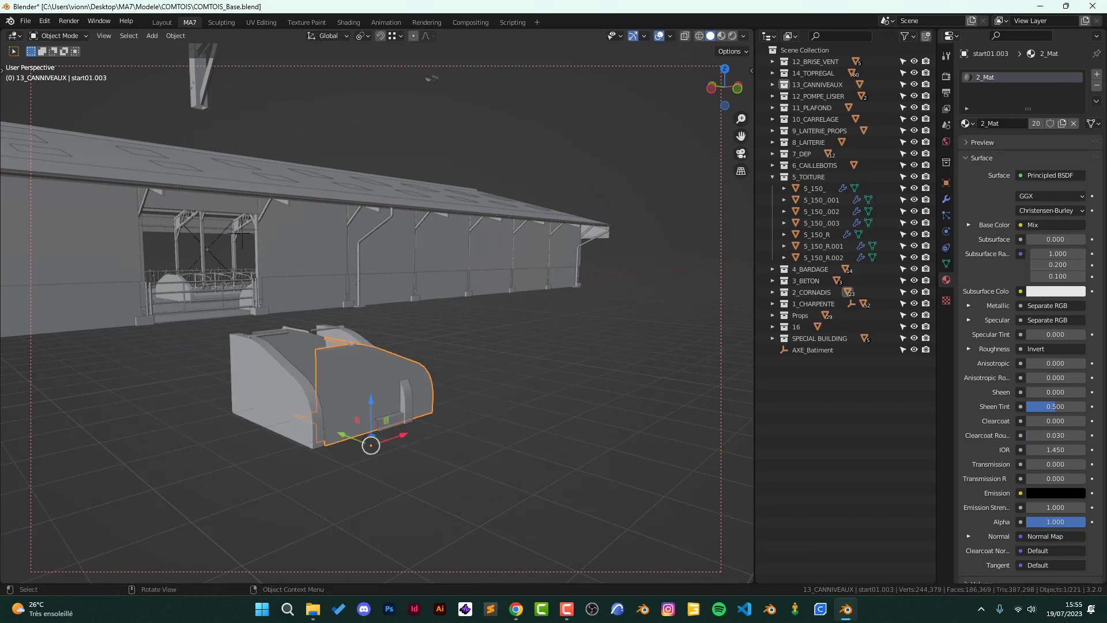
Inspect the EP fin and EP fin.002 gutters and the DEP.005 downpipe, leaving them in place
{"action": "middle_click_drag", "start_coordinate": [242, 232], "coordinate": [289, 173]}
{"action": "middle_click_drag", "start_coordinate": [346, 288], "coordinate": [404, 271]}
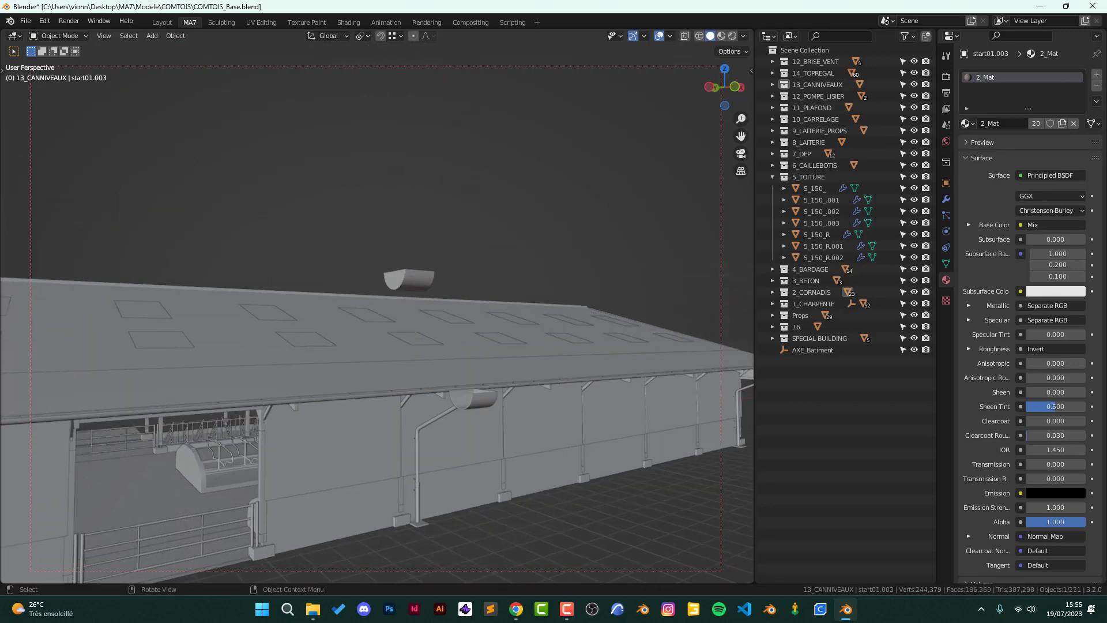
{"action": "left_click", "coordinate": [409, 280]}
{"action": "key", "text": "g"}
{"action": "key", "text": "Escape"}
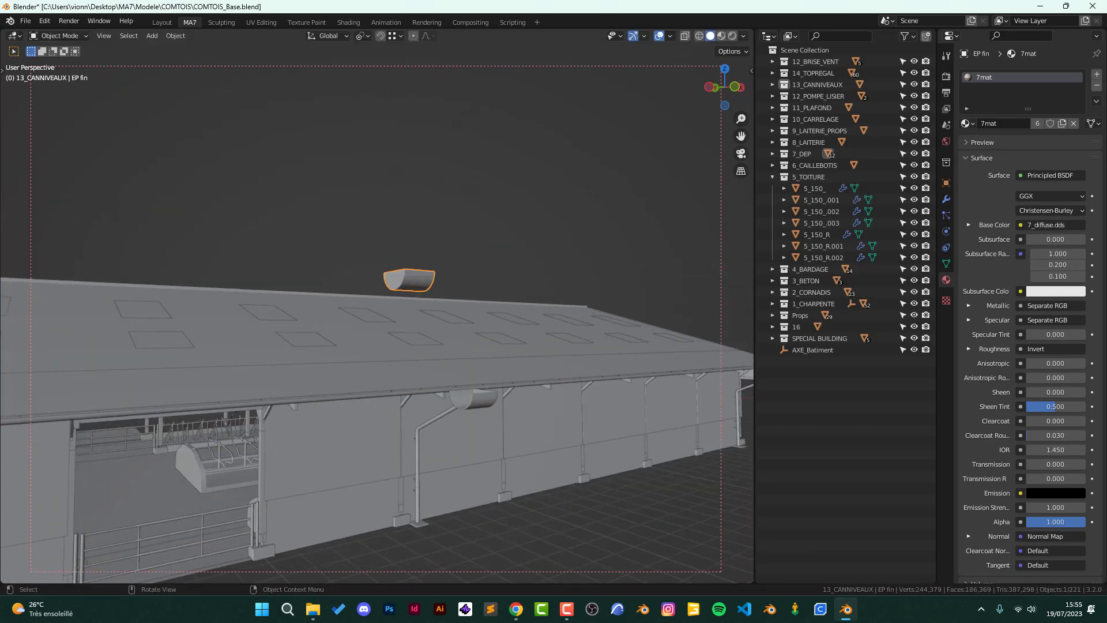
{"action": "left_click", "coordinate": [473, 398]}
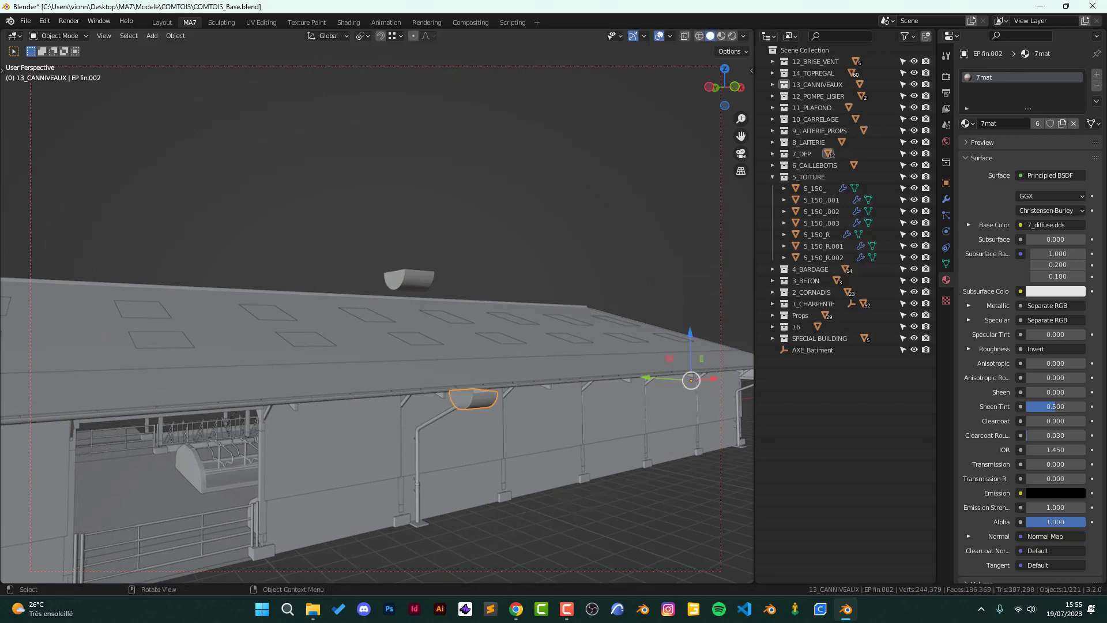
{"action": "left_click", "coordinate": [419, 461]}
{"action": "middle_click_drag", "start_coordinate": [419, 462], "coordinate": [554, 438]}
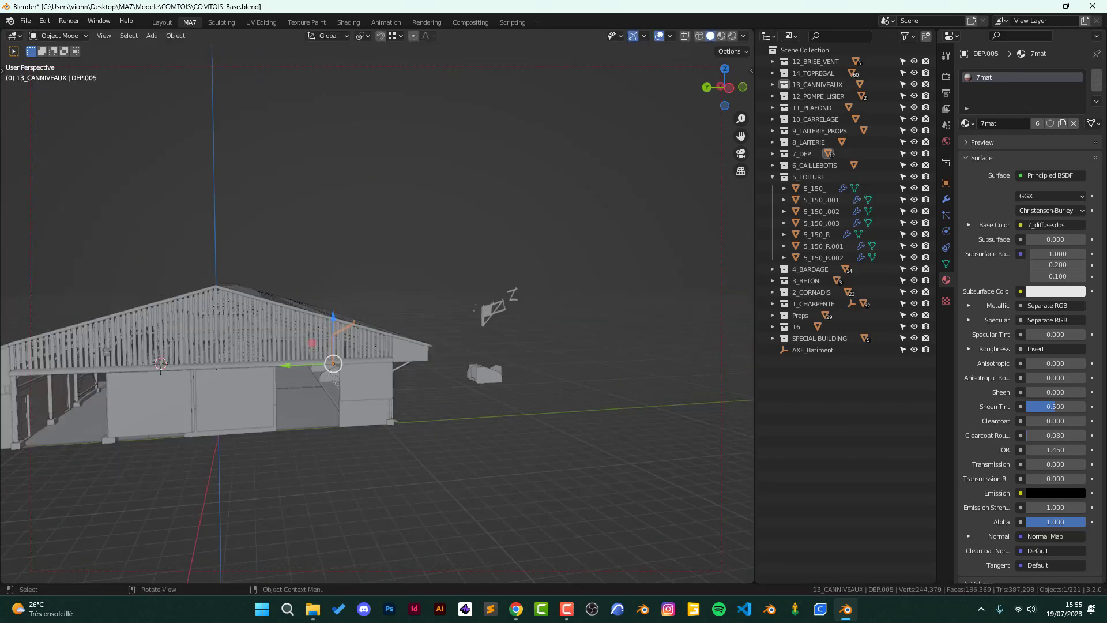
{"action": "middle_click_drag", "start_coordinate": [334, 381], "coordinate": [438, 363]}
{"action": "scroll", "coordinate": [357, 375], "scroll_direction": "up", "scroll_amount": 3}
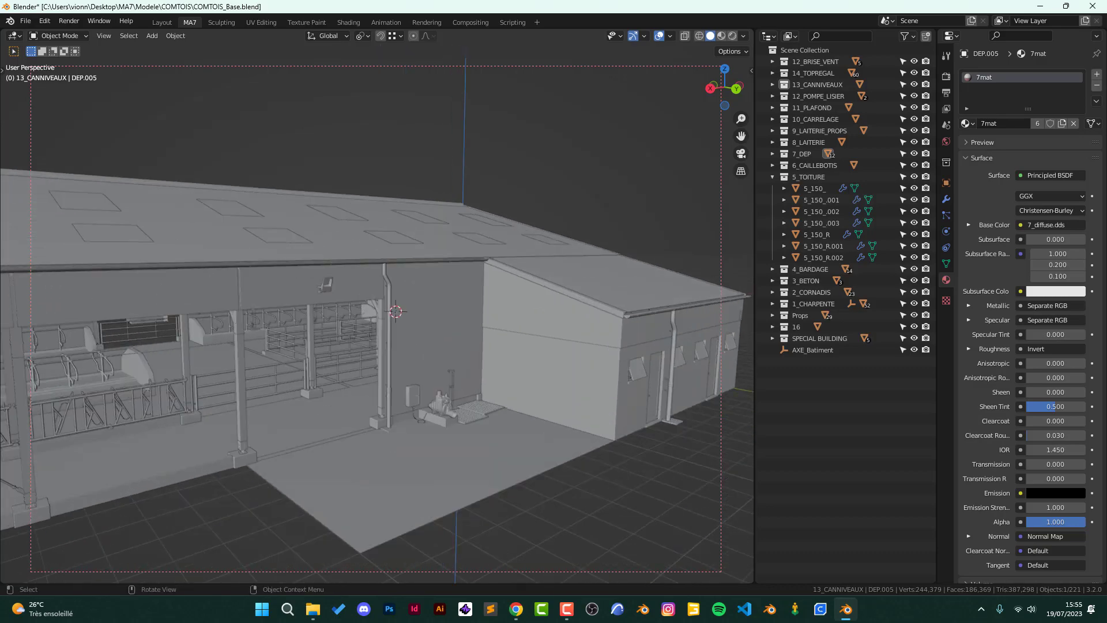
{"action": "scroll", "coordinate": [377, 314], "scroll_direction": "up", "scroll_amount": 3}
{"action": "scroll", "coordinate": [377, 314], "scroll_direction": "up", "scroll_amount": 3}
{"action": "scroll", "coordinate": [377, 315], "scroll_direction": "up", "scroll_amount": 3}
{"action": "scroll", "coordinate": [377, 314], "scroll_direction": "up", "scroll_amount": 2}
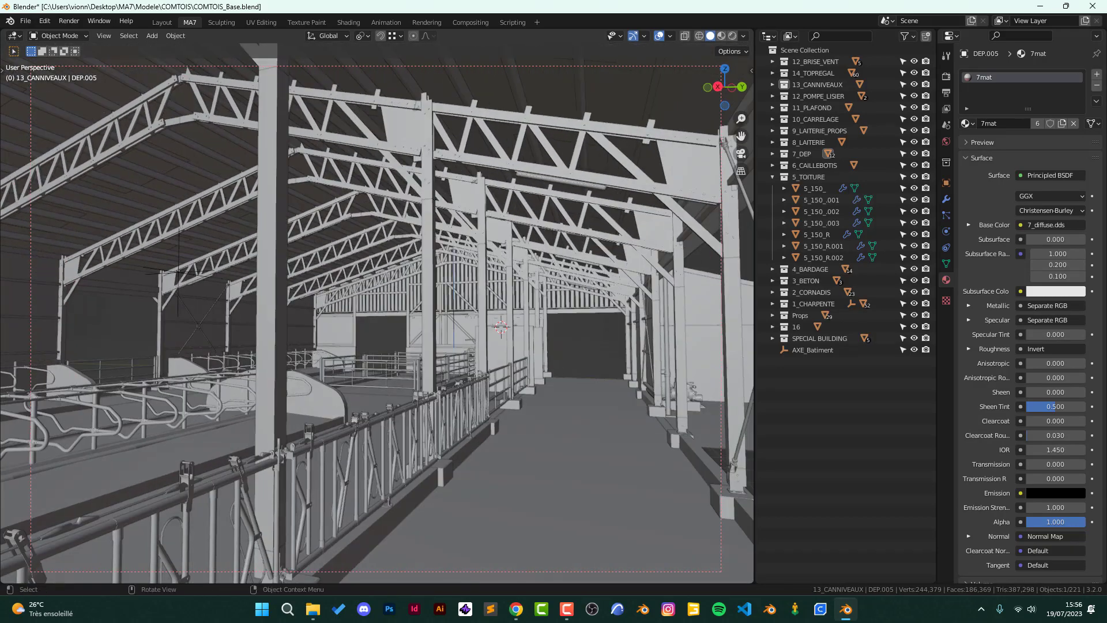
{"action": "scroll", "coordinate": [377, 314], "scroll_direction": "up", "scroll_amount": 2}
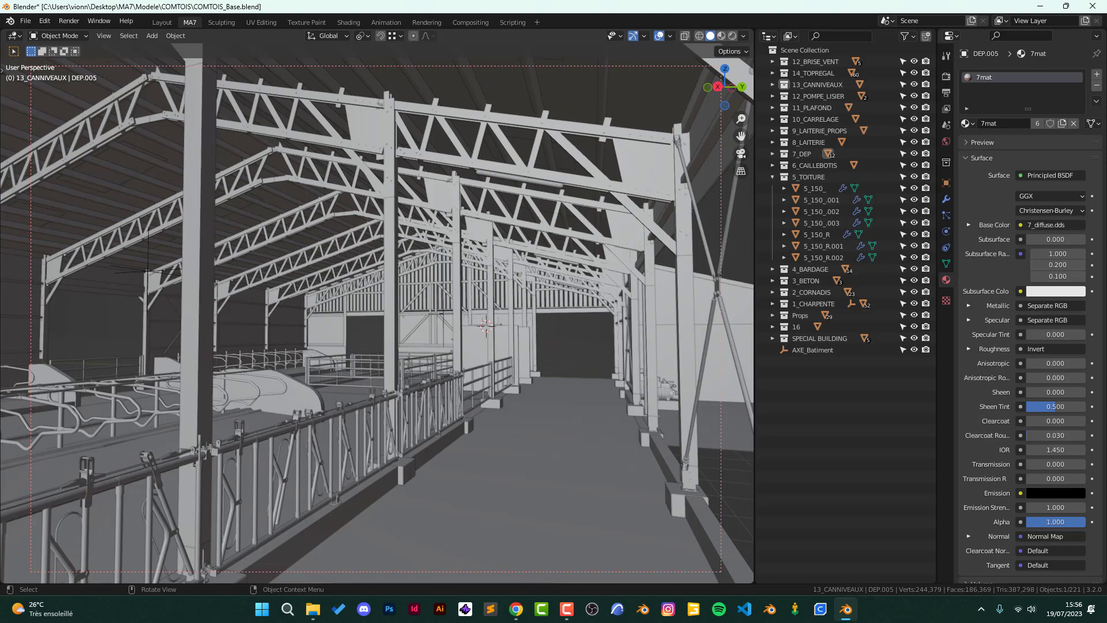
{"action": "scroll", "coordinate": [377, 314], "scroll_direction": "down", "scroll_amount": 10}
{"action": "mouse_move", "coordinate": [377, 314]}
{"action": "middle_mouse_down"}
{"action": "mouse_move", "coordinate": [435, 314]}
{"action": "mouse_move", "coordinate": [415, 314]}
{"action": "middle_mouse_up"}
{"action": "mouse_move", "coordinate": [515, 609]}
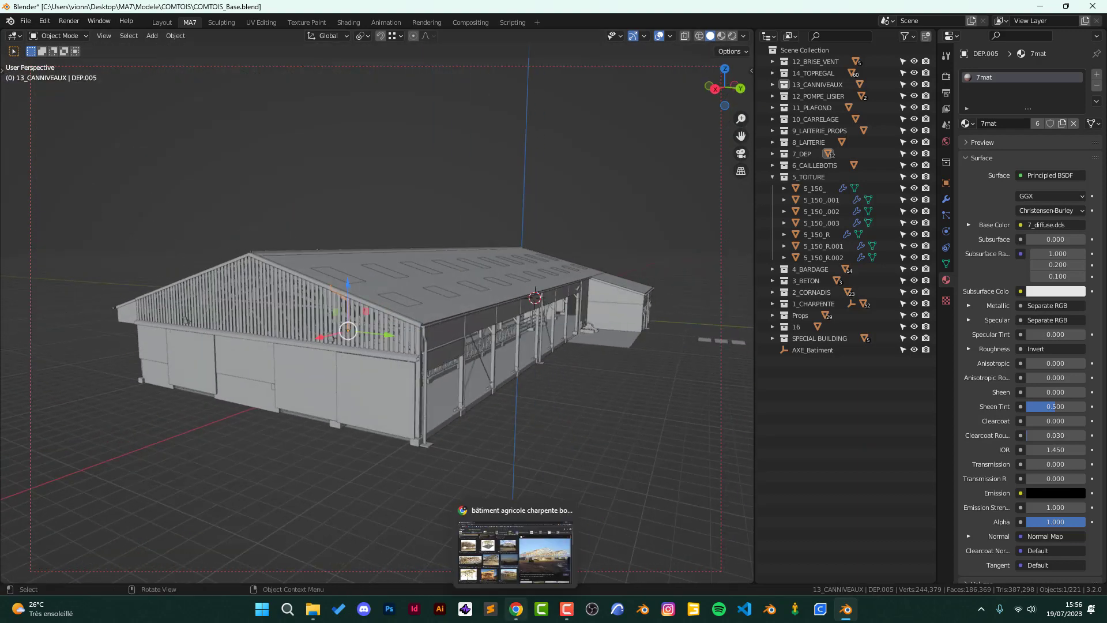
Broaden the search to 'bâtiment agricole' and enlarge the first Waltefaugle barn photo
{"action": "left_click", "coordinate": [515, 552]}
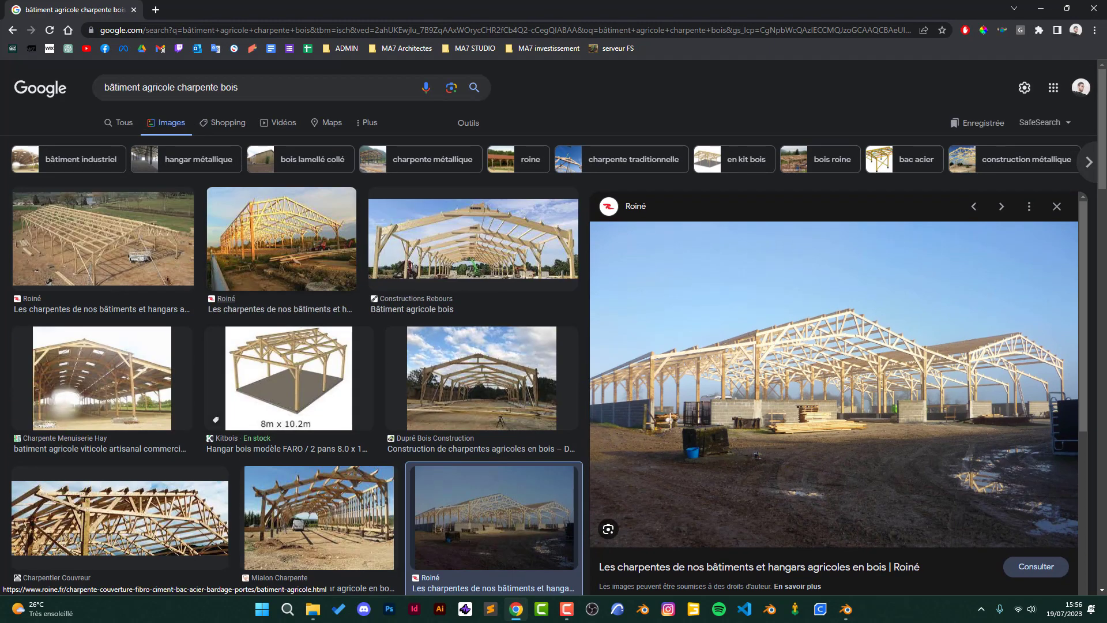
{"action": "left_click_drag", "start_coordinate": [177, 87], "coordinate": [238, 87]}
{"action": "key", "text": "BackSpace"}
{"action": "key", "text": "Return"}
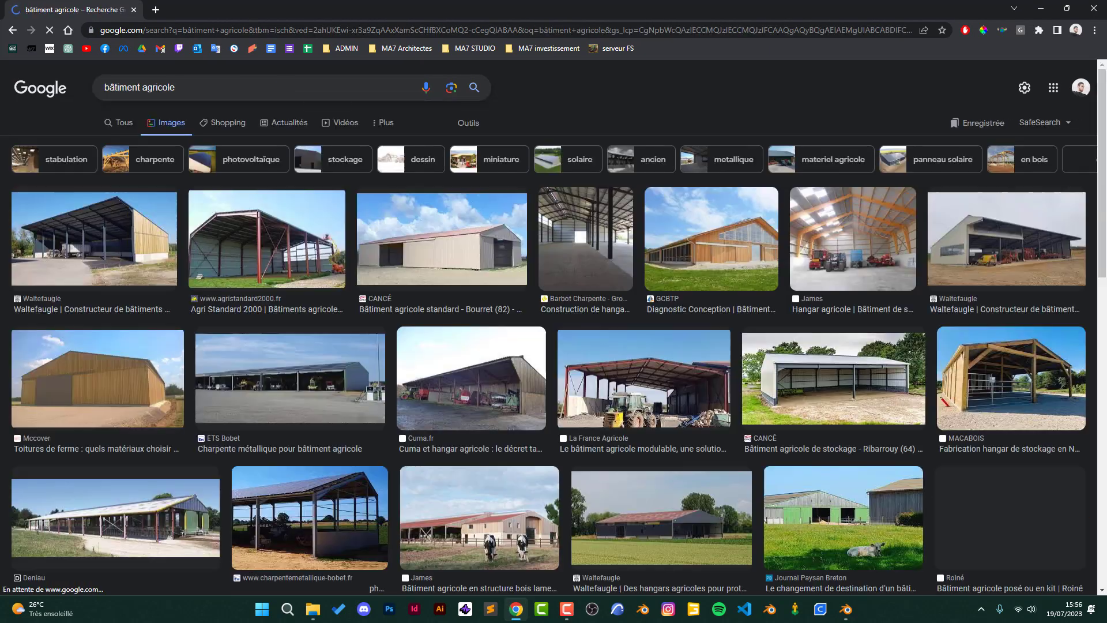
{"action": "left_click", "coordinate": [94, 238]}
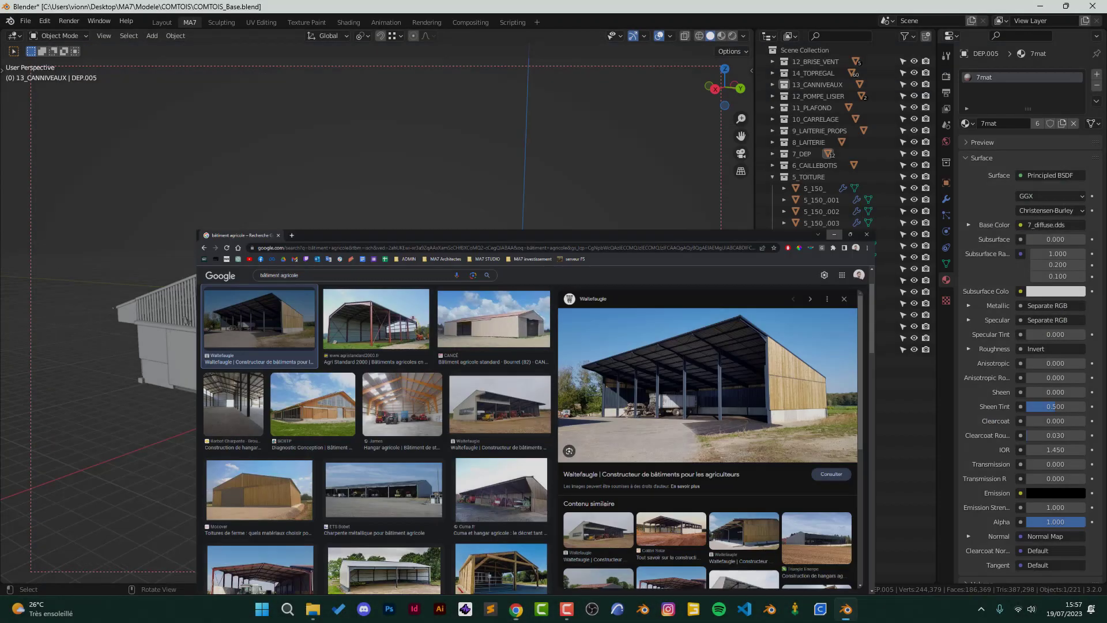
Back in Blender, deselect all and expand the 6_CAILLEBOTIS, 7_DEP and 8_LAITERIE collections
{"action": "key", "text": "alt+Tab"}
{"action": "key", "text": "alt+a"}
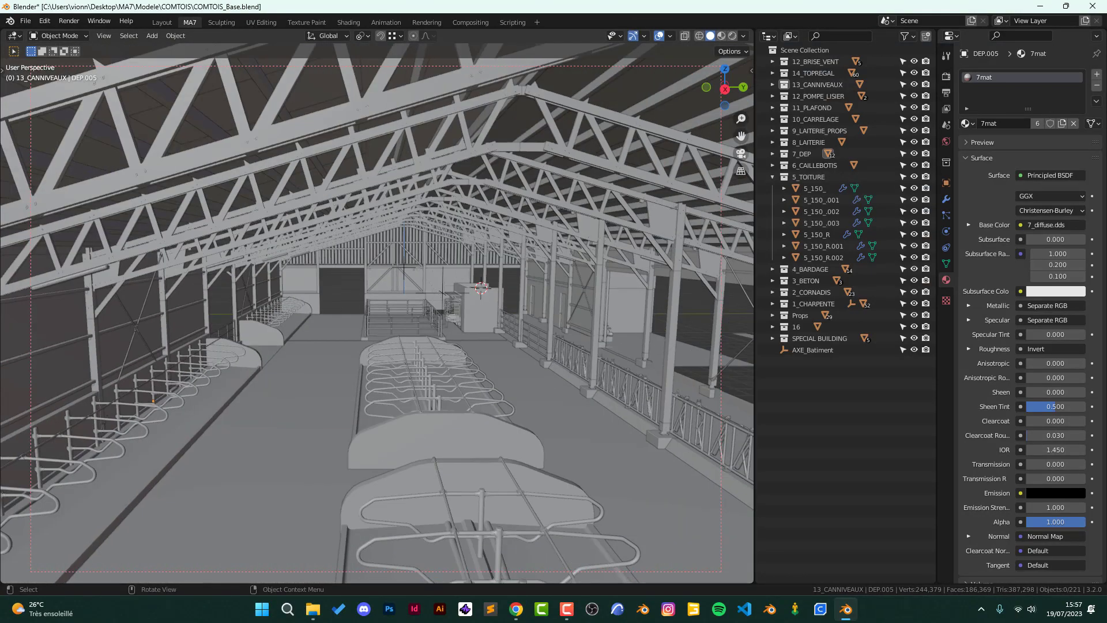
{"action": "middle_click_drag", "start_coordinate": [481, 288], "coordinate": [403, 282], "text": "shift"}
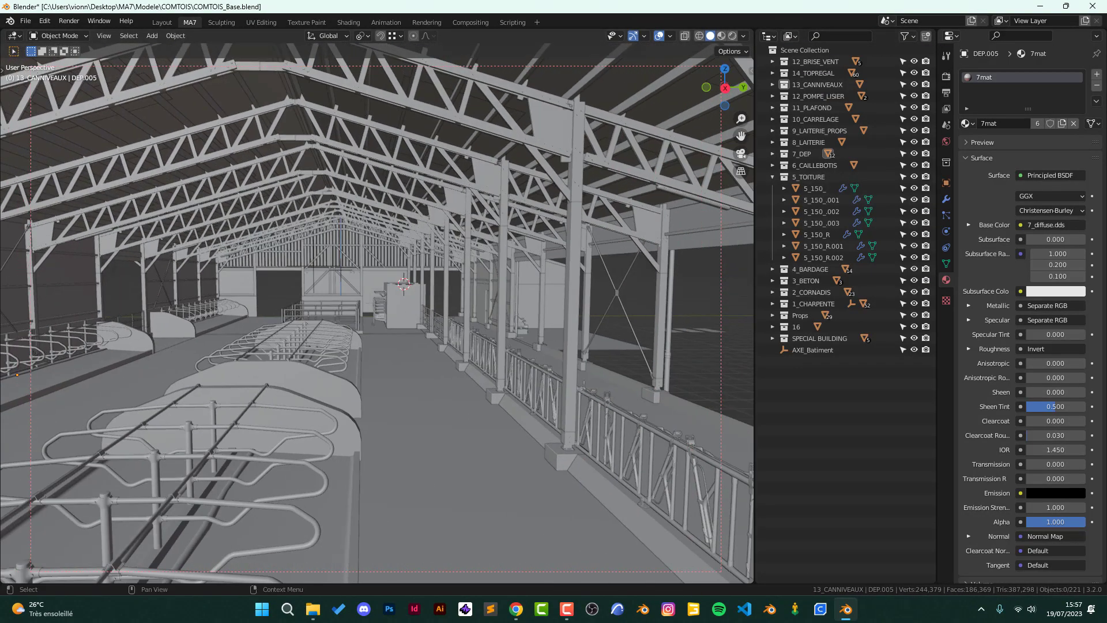
{"action": "left_click", "coordinate": [773, 165]}
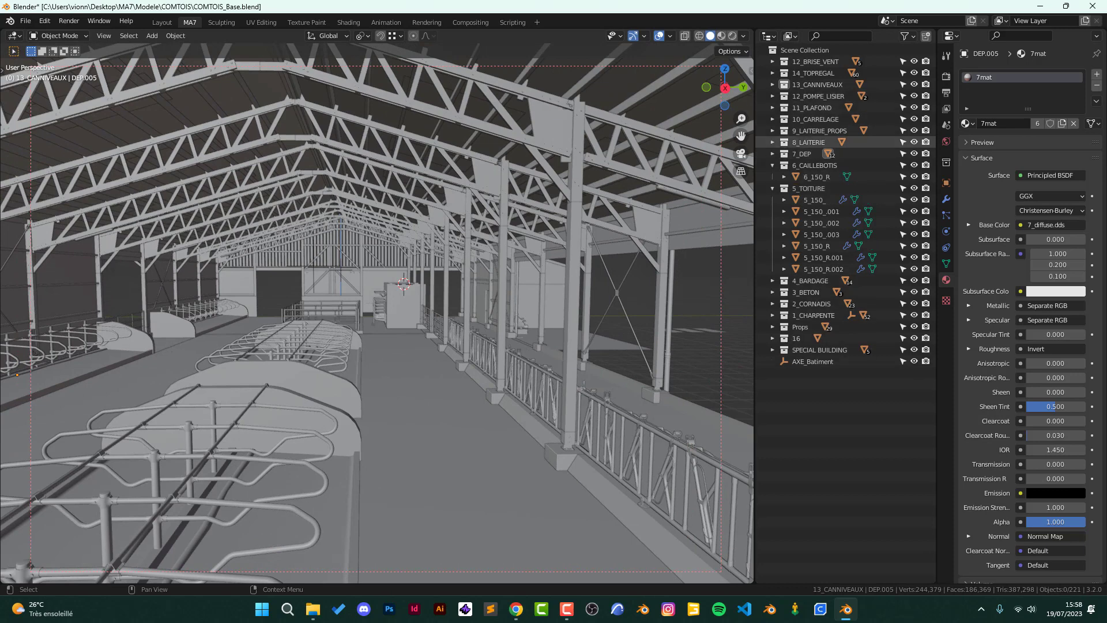
{"action": "left_click", "coordinate": [772, 153]}
{"action": "left_click", "coordinate": [773, 130]}
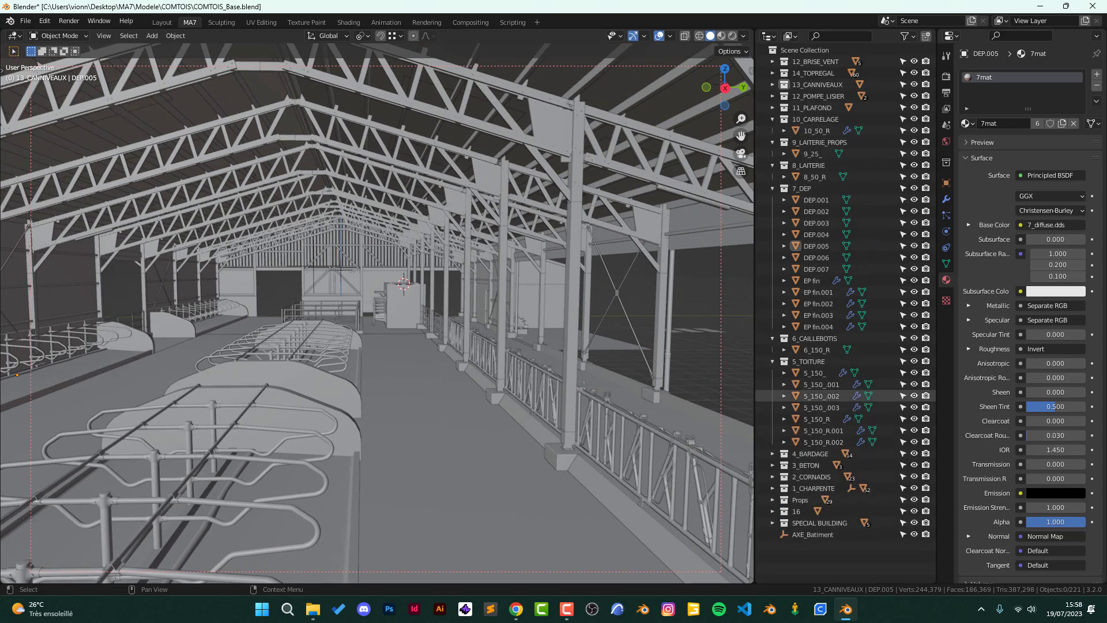
{"action": "right_click", "coordinate": [766, 553]}
{"action": "key", "text": "Escape"}
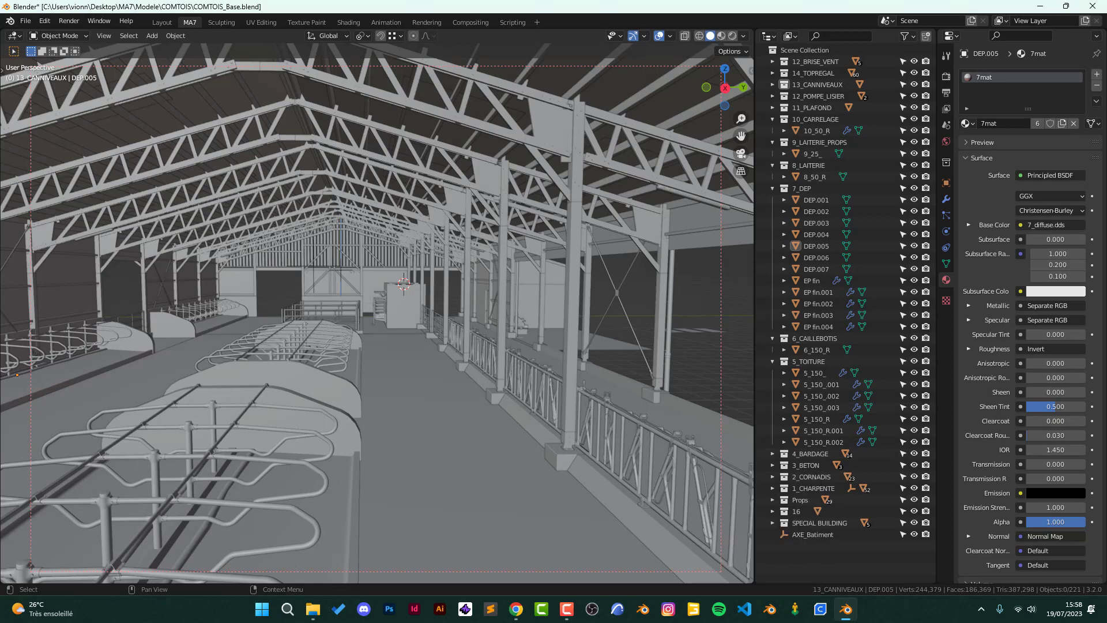
Frame the 5_TOITURE roof objects and lift them briefly to identify them, cancelling the move
{"action": "left_click", "coordinate": [813, 372]}
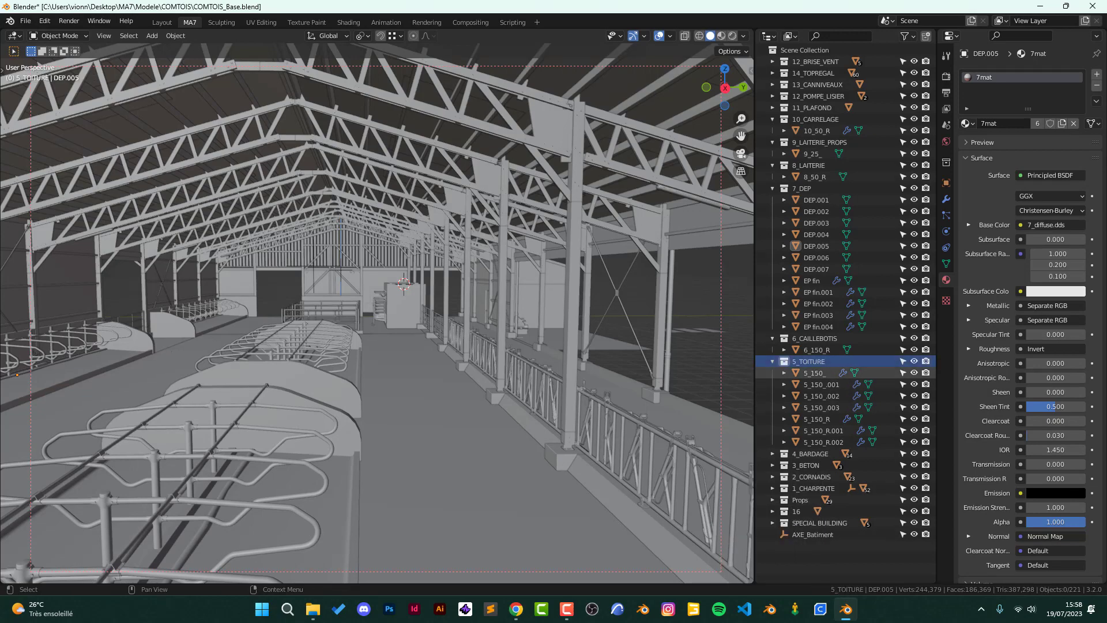
{"action": "left_click", "coordinate": [823, 441], "text": "shift"}
{"action": "key", "text": "KP_Decimal"}
{"action": "middle_click_drag", "start_coordinate": [375, 346], "coordinate": [450, 242]}
{"action": "middle_click_drag", "start_coordinate": [403, 288], "coordinate": [363, 271]}
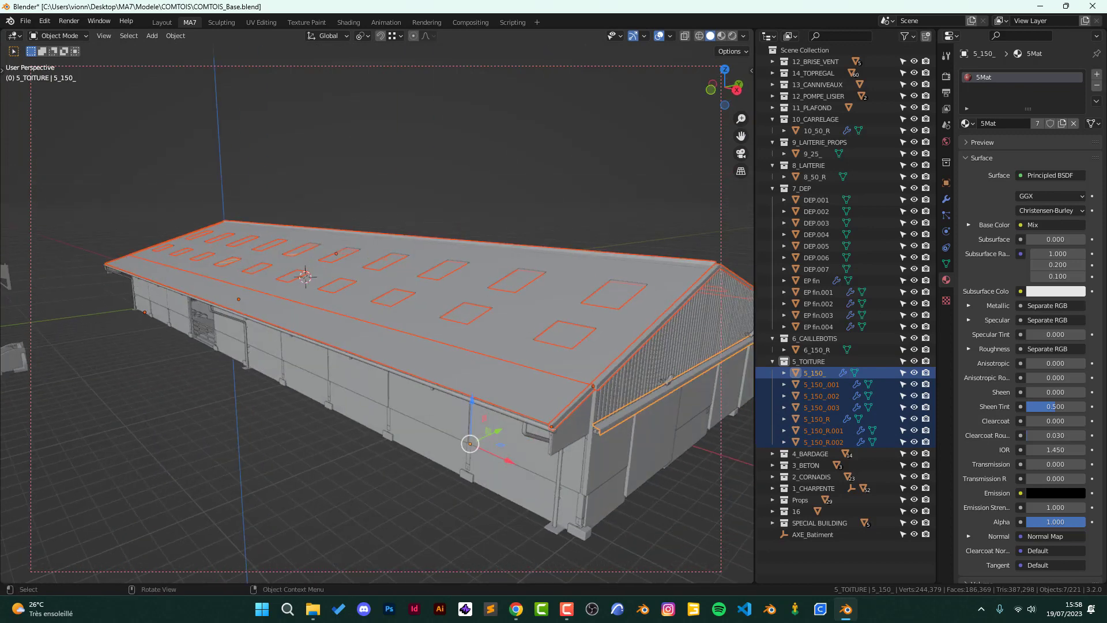
{"action": "key", "text": "g"}
{"action": "right_click", "coordinate": [362, 291]}
Lift 6_150_R and the DEP.001–EP fin.004 pipes to identify them, cancelling each move
{"action": "left_click", "coordinate": [816, 349]}
{"action": "key", "text": "g"}
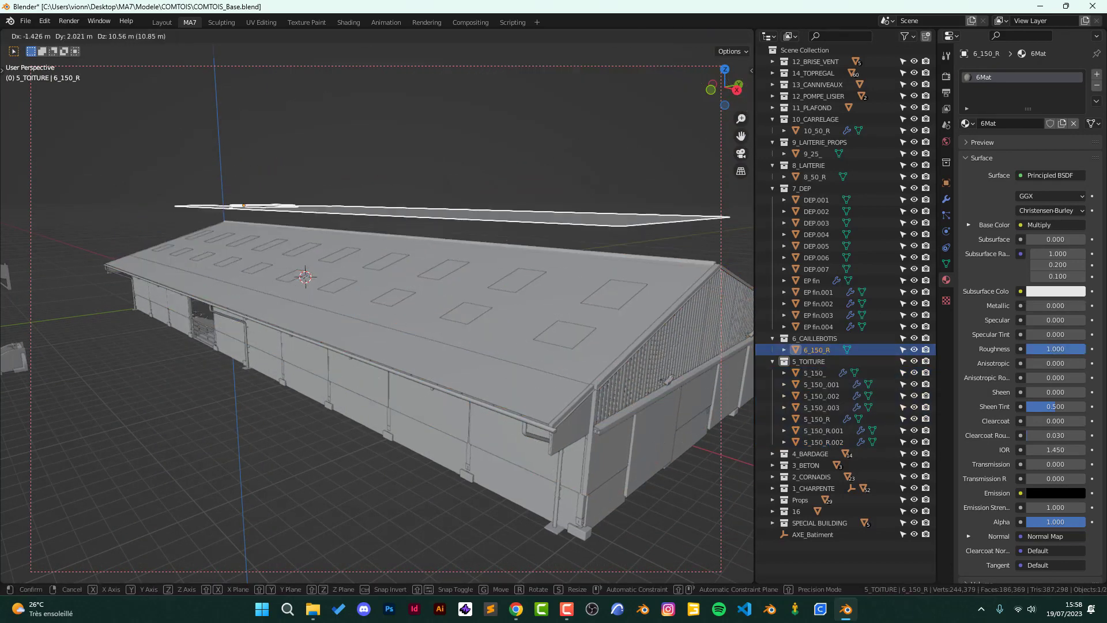
{"action": "key", "text": "Escape"}
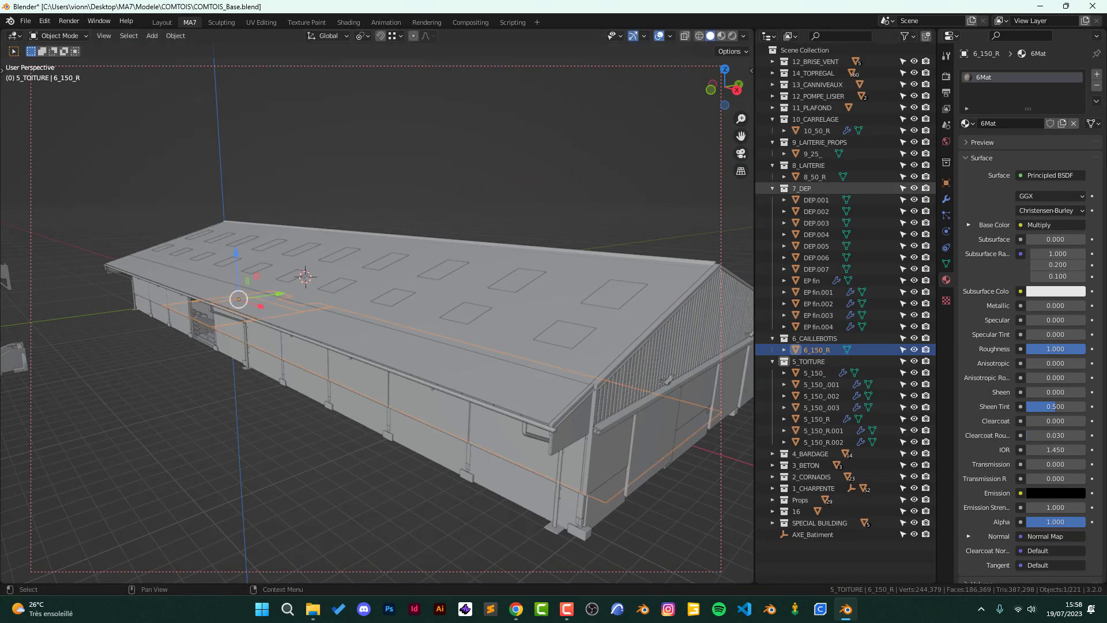
{"action": "left_click", "coordinate": [816, 199]}
{"action": "left_click", "coordinate": [819, 327], "text": "shift"}
{"action": "scroll", "coordinate": [374, 288], "scroll_direction": "down", "scroll_amount": 3}
{"action": "key", "text": "g"}
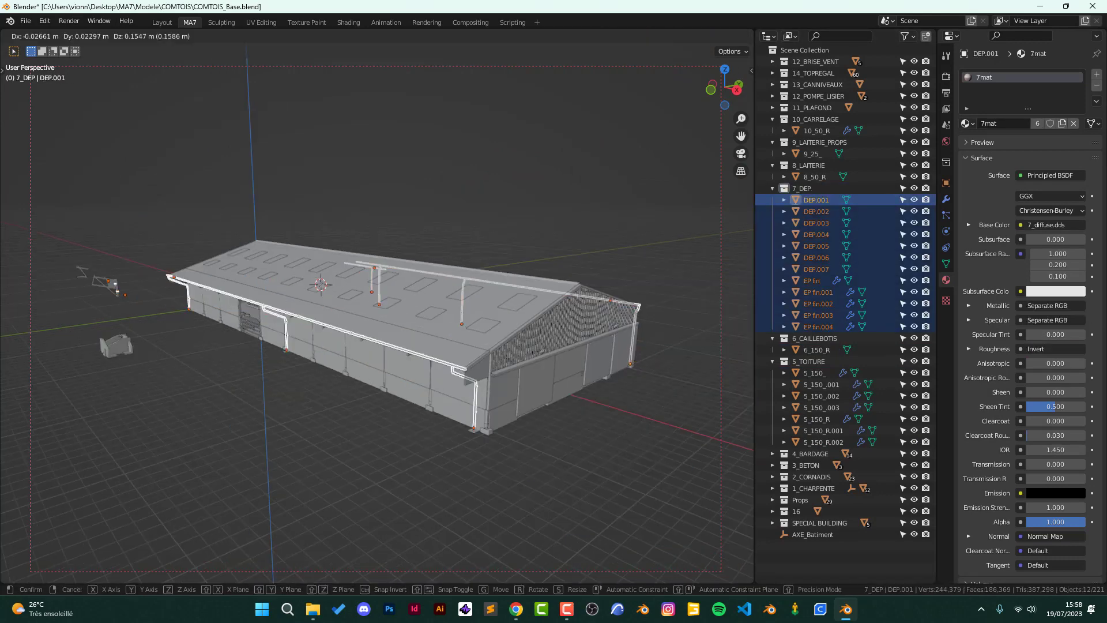
{"action": "key", "text": "Escape"}
{"action": "mouse_move", "coordinate": [630, 358]}
{"action": "middle_mouse_down"}
{"action": "mouse_move", "coordinate": [321, 396]}
{"action": "mouse_move", "coordinate": [413, 465]}
{"action": "middle_mouse_up"}
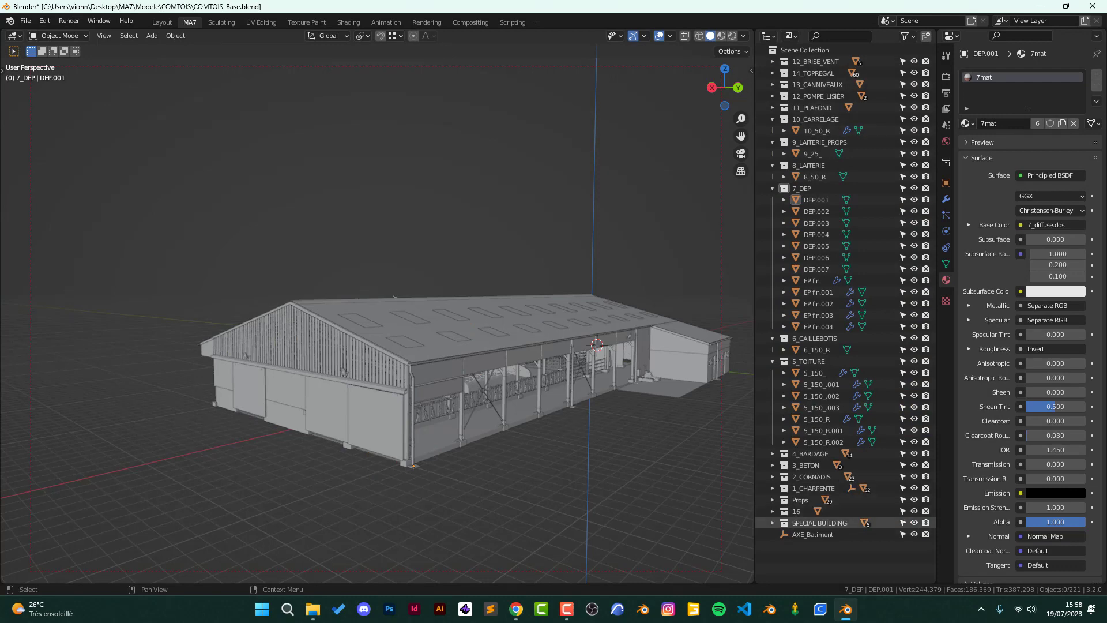
{"action": "middle_click_drag", "start_coordinate": [455, 300], "coordinate": [404, 288]}
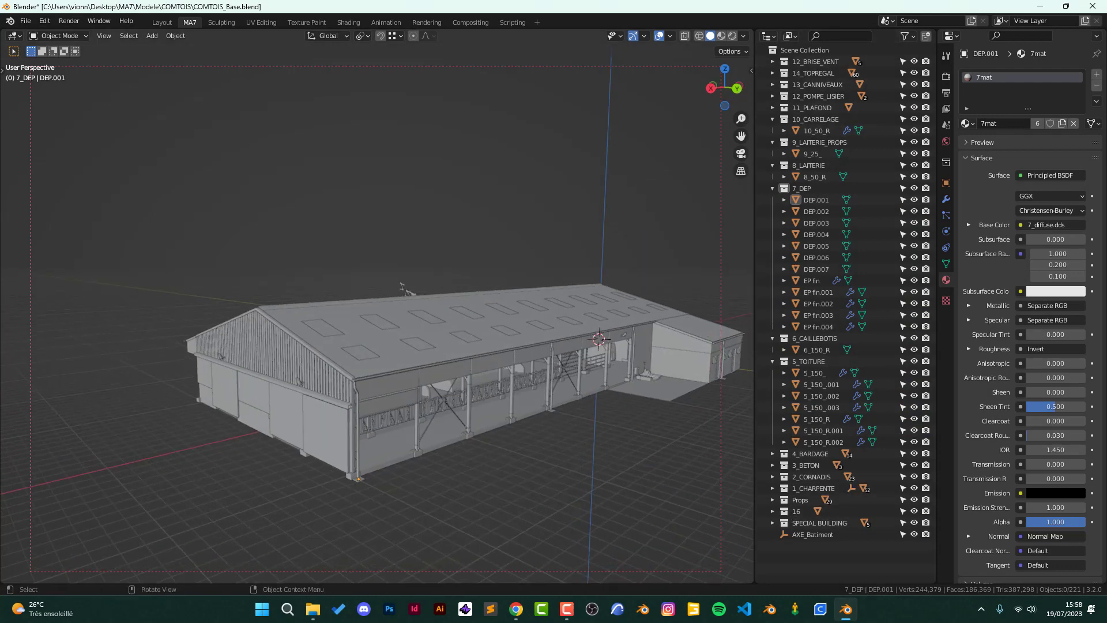
Collapse 7_DEP, 8_LAITERIE, 9_LAITERIE_PROPS, 10_CARRELAGE, 6_CAILLEBOTIS and 5_TOITURE, then zoom into the barn
{"action": "left_click", "coordinate": [772, 188]}
{"action": "left_click", "coordinate": [772, 165]}
{"action": "left_click", "coordinate": [773, 142]}
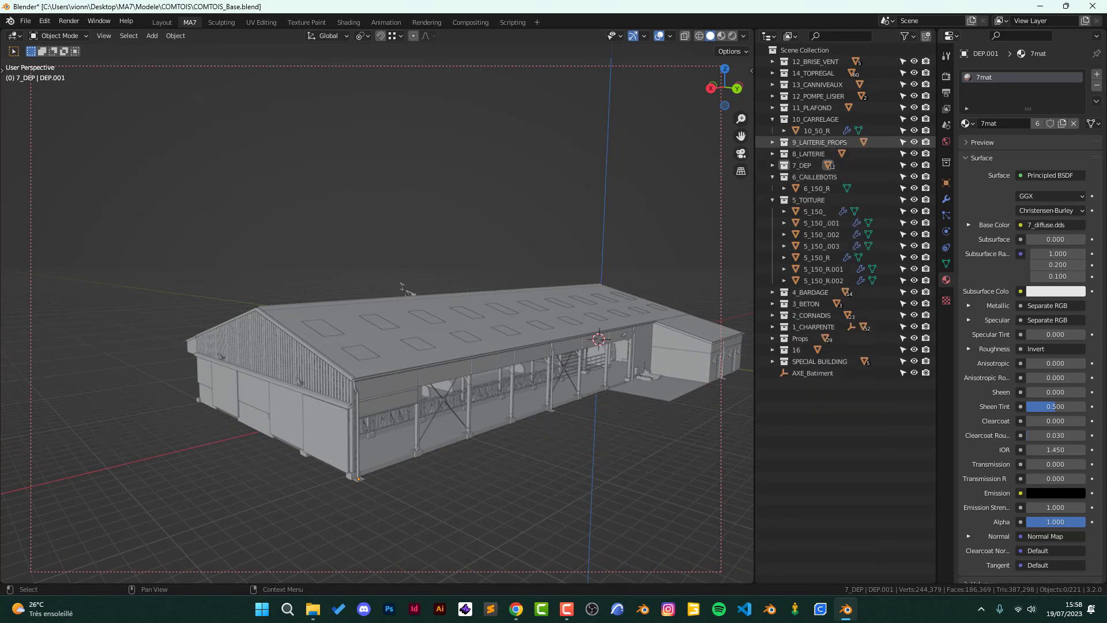
{"action": "left_click", "coordinate": [772, 119]}
{"action": "left_click", "coordinate": [772, 165]}
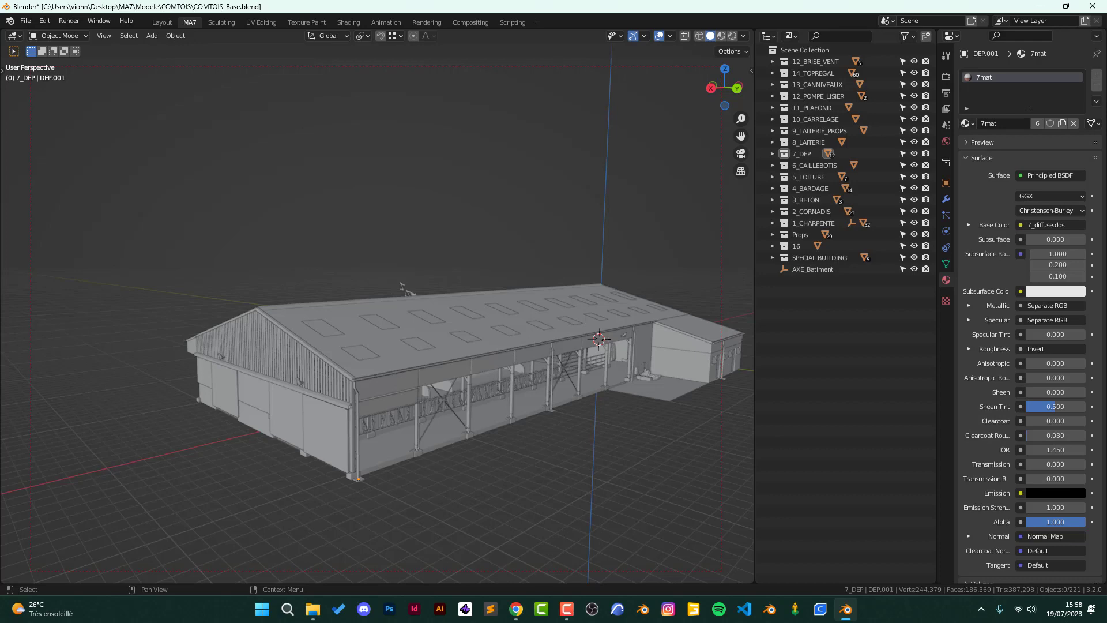
{"action": "scroll", "coordinate": [403, 287], "scroll_direction": "up", "scroll_amount": 4}
{"action": "scroll", "coordinate": [405, 277], "scroll_direction": "up", "scroll_amount": 4}
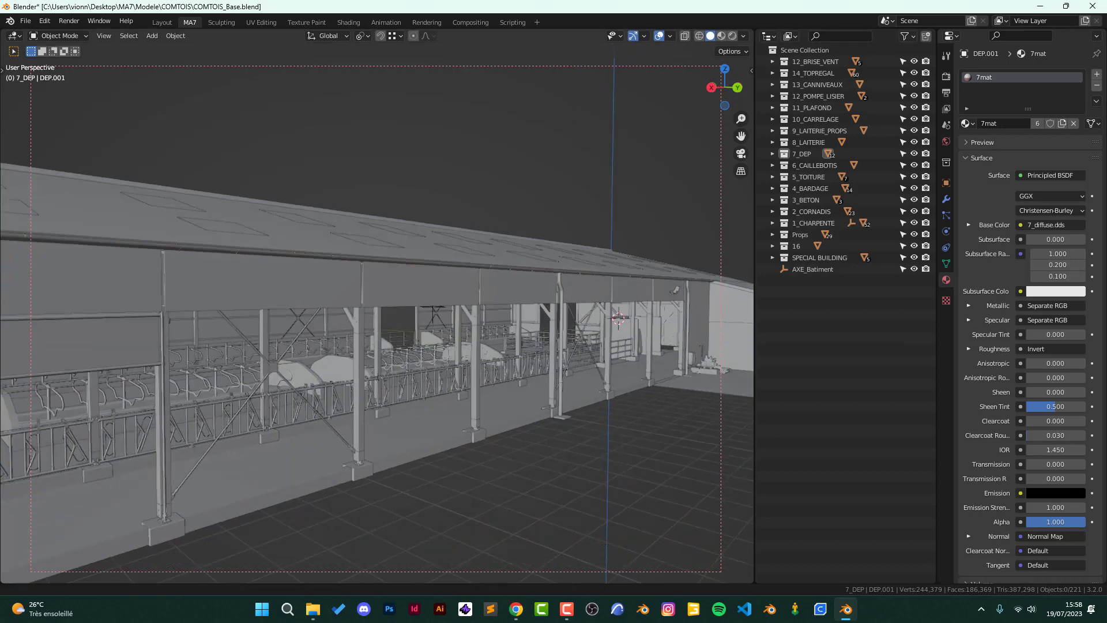
{"action": "scroll", "coordinate": [407, 264], "scroll_direction": "up", "scroll_amount": 5}
Turn off Collections in the Outliner filter and scroll through the flat object list
{"action": "left_click", "coordinate": [905, 36]}
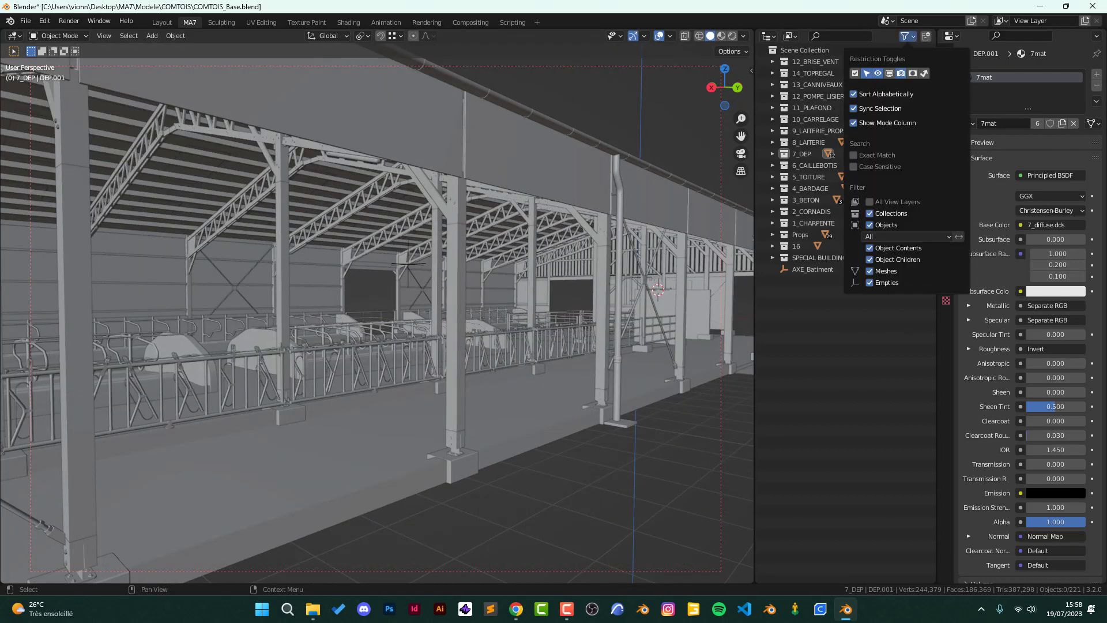
{"action": "left_click", "coordinate": [869, 213]}
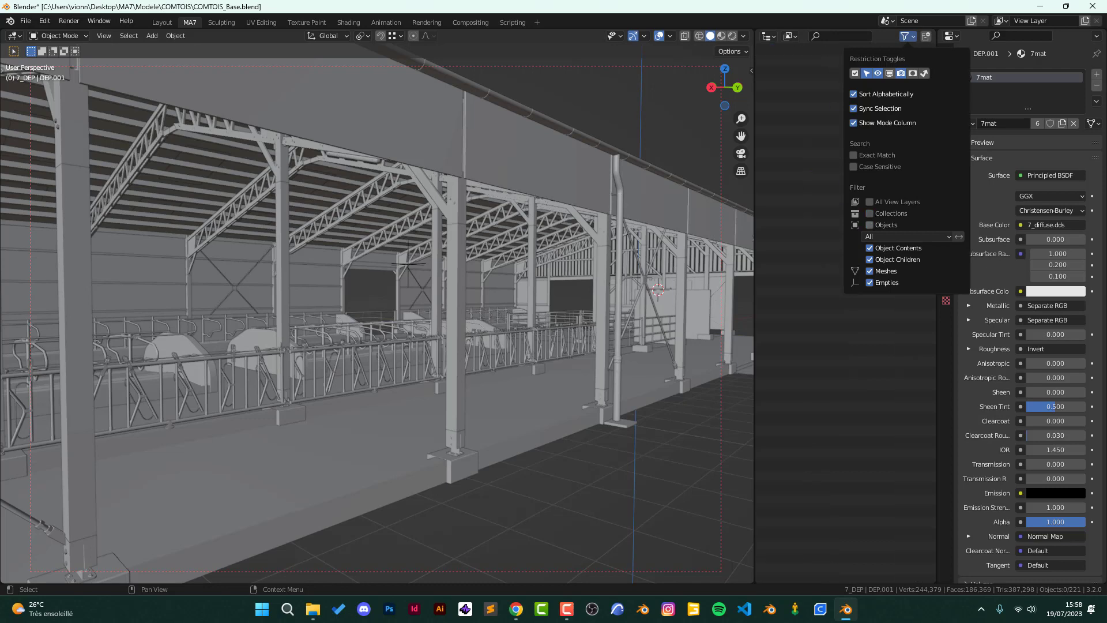
{"action": "scroll", "coordinate": [835, 165], "scroll_direction": "down", "scroll_amount": 5}
{"action": "scroll", "coordinate": [836, 165], "scroll_direction": "down", "scroll_amount": 5}
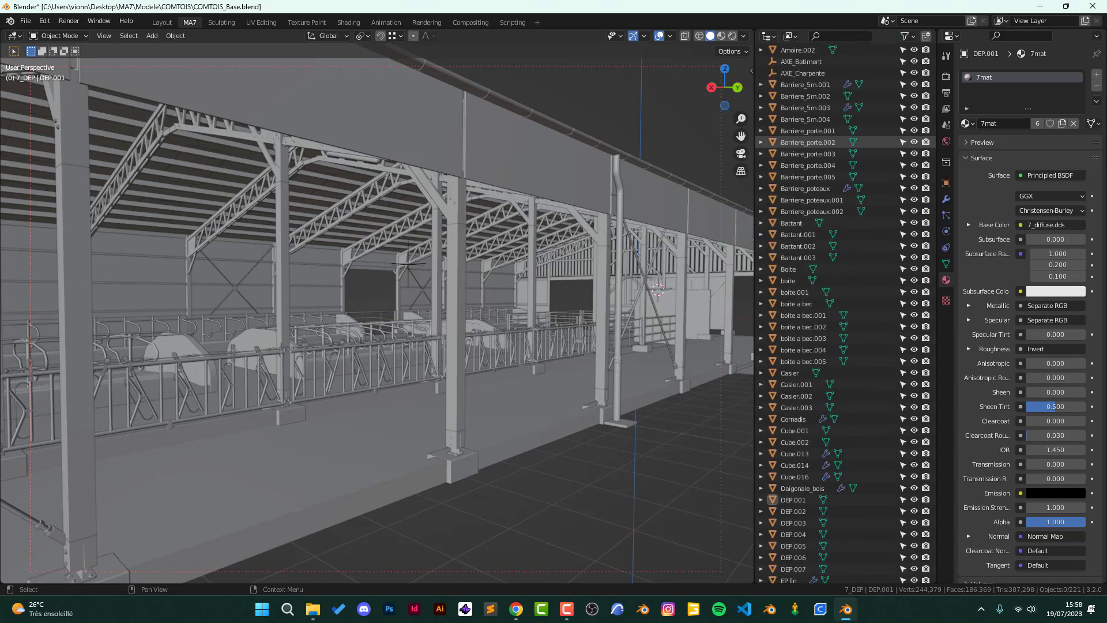
{"action": "scroll", "coordinate": [836, 164], "scroll_direction": "down", "scroll_amount": 5}
{"action": "scroll", "coordinate": [836, 165], "scroll_direction": "down", "scroll_amount": 5}
{"action": "scroll", "coordinate": [835, 165], "scroll_direction": "down", "scroll_amount": 5}
{"action": "scroll", "coordinate": [836, 165], "scroll_direction": "down", "scroll_amount": 5}
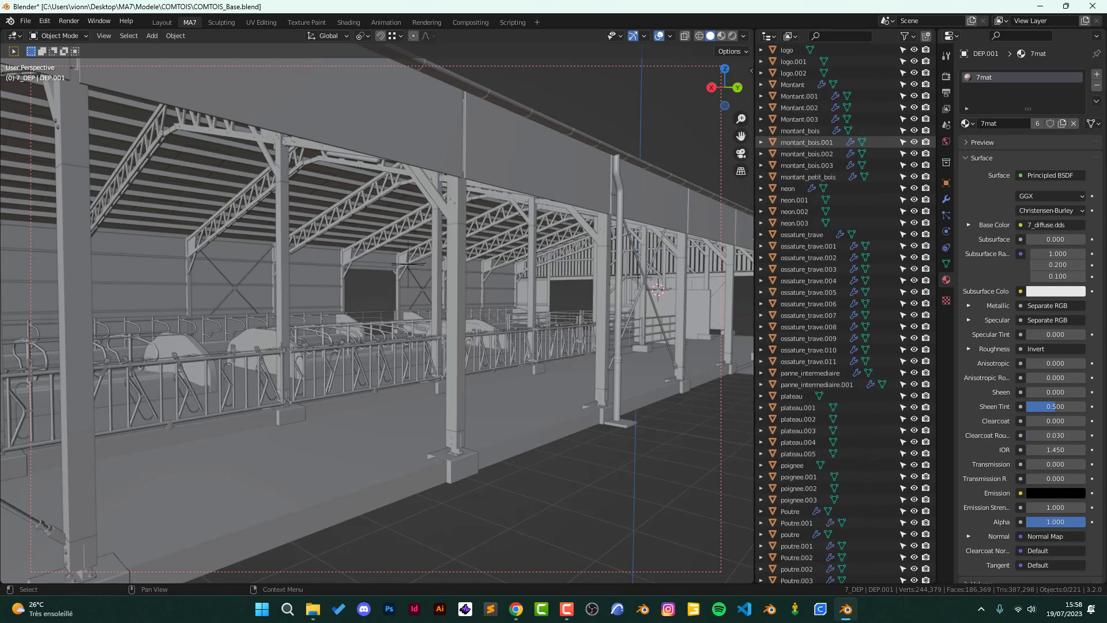
{"action": "scroll", "coordinate": [836, 156], "scroll_direction": "down", "scroll_amount": 5}
{"action": "scroll", "coordinate": [836, 142], "scroll_direction": "down", "scroll_amount": 5}
{"action": "scroll", "coordinate": [835, 155], "scroll_direction": "down", "scroll_amount": 5}
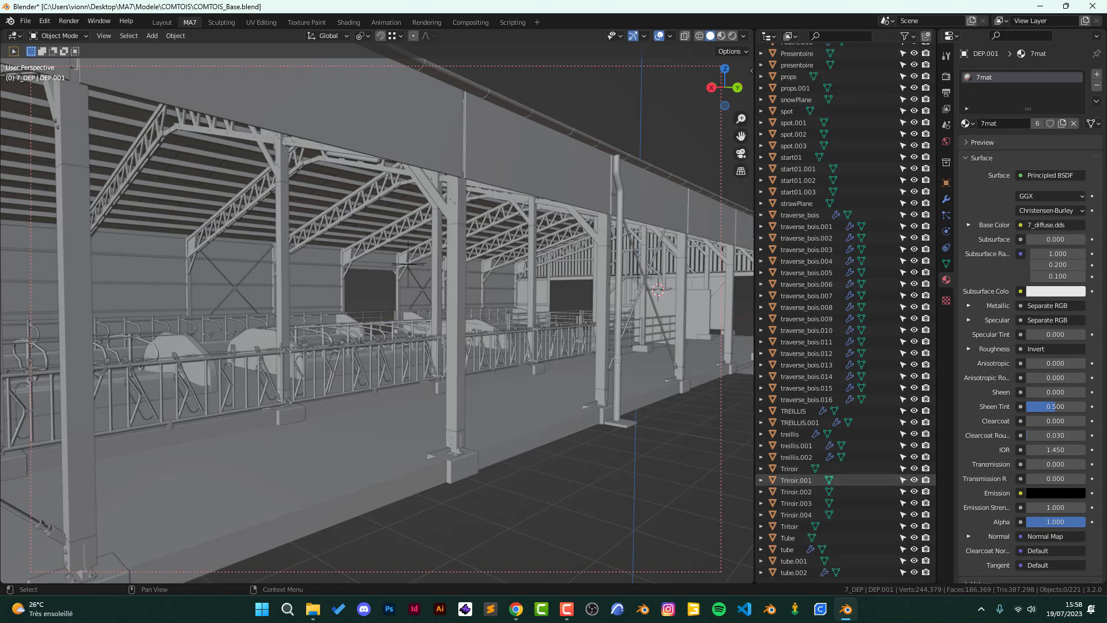
{"action": "scroll", "coordinate": [369, 288], "scroll_direction": "down", "scroll_amount": 10}
Orbit to view the barn's closed side with its roof skylights
{"action": "middle_click_drag", "start_coordinate": [404, 276], "coordinate": [359, 278]}
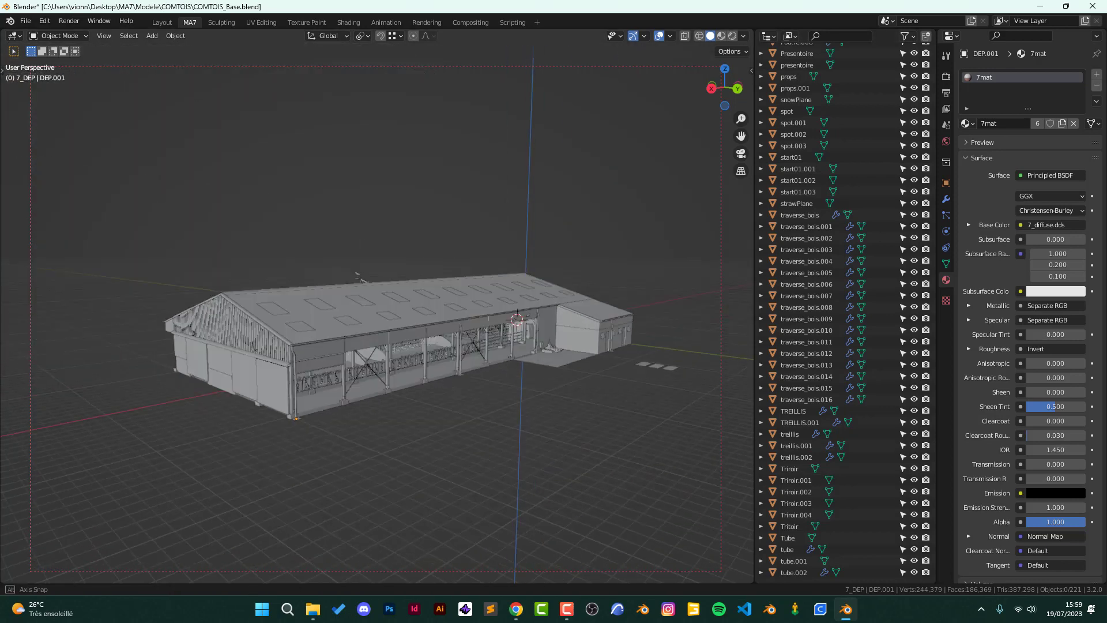
{"action": "scroll", "coordinate": [358, 277], "scroll_direction": "up", "scroll_amount": 2}
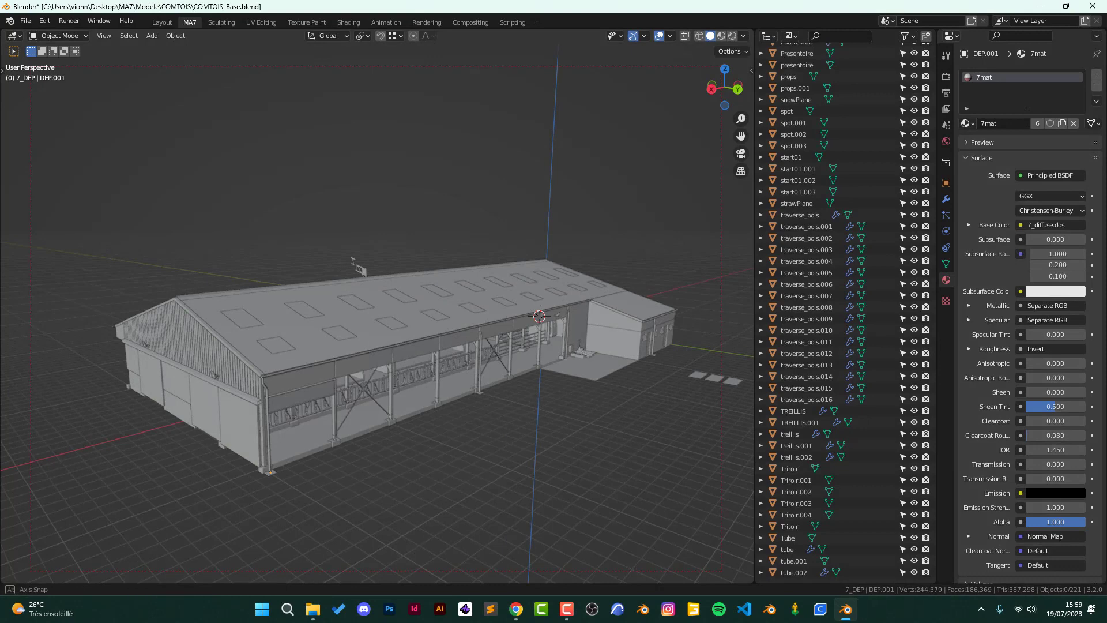
{"action": "middle_click_drag", "start_coordinate": [375, 317], "coordinate": [201, 323]}
{"action": "middle_click_drag", "start_coordinate": [346, 317], "coordinate": [361, 326], "text": "shift"}
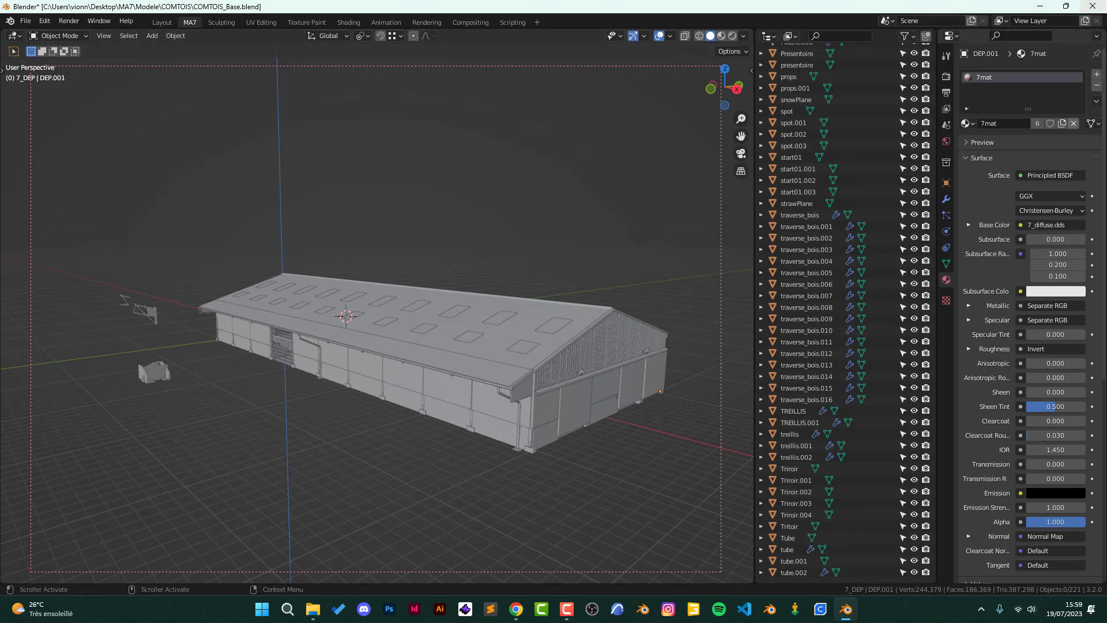
Browse DEP.001's Add Modifier list without adding any, then orbit to view inside the barn
{"action": "left_click", "coordinate": [946, 199]}
{"action": "left_click", "coordinate": [980, 53]}
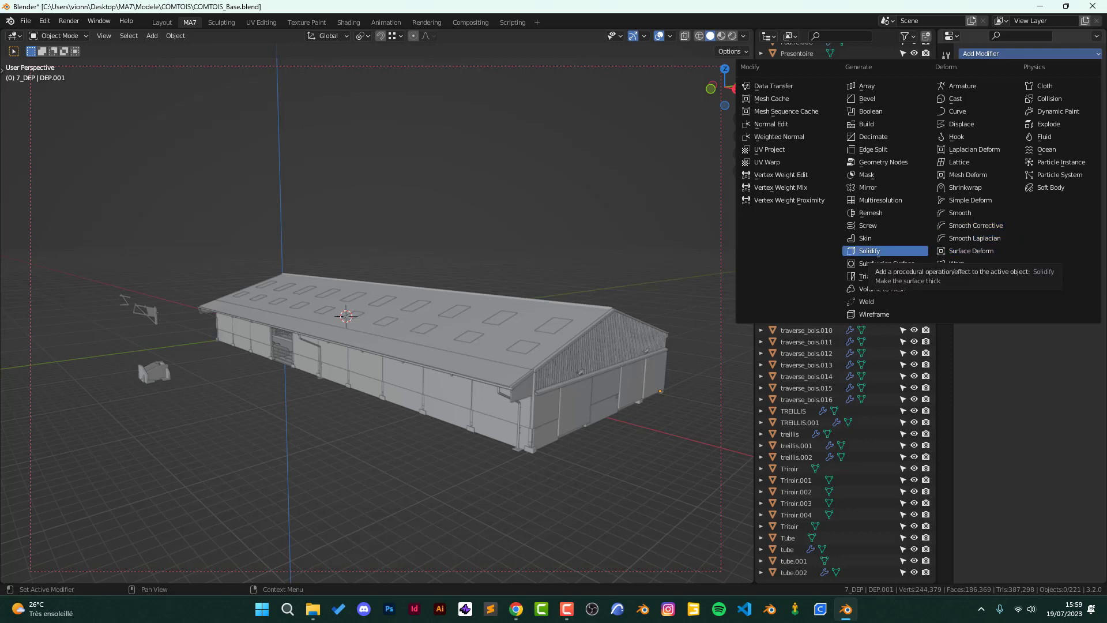
{"action": "key", "text": "Up"}
{"action": "key", "text": "Up"}
{"action": "key", "text": "Up"}
{"action": "key", "text": "Up"}
{"action": "key", "text": "Up"}
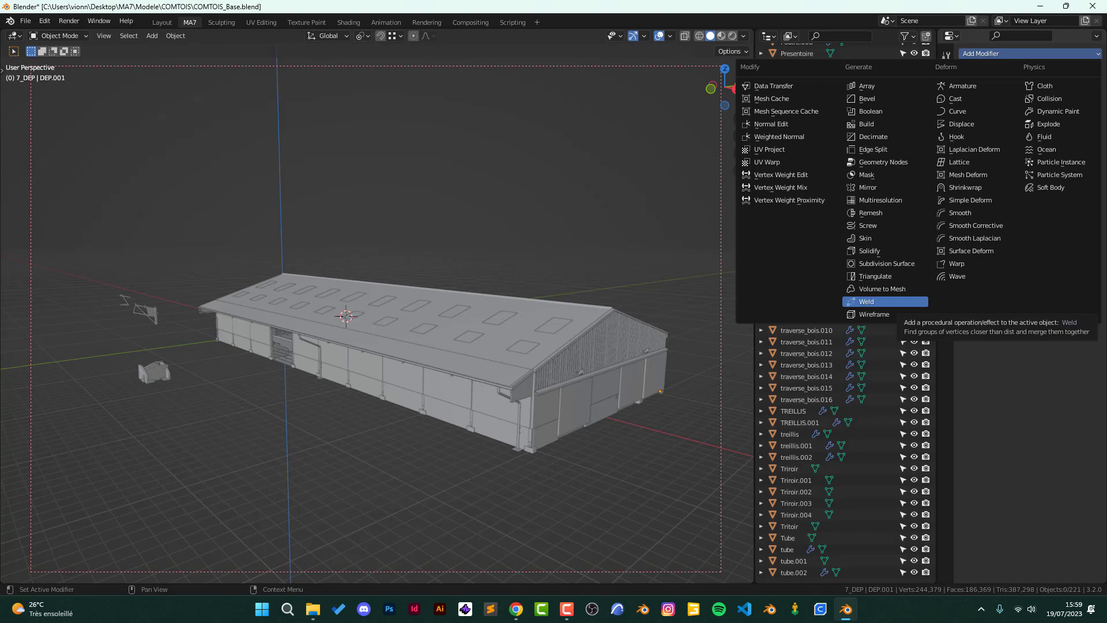
{"action": "mouse_move", "coordinate": [519, 289]}
{"action": "middle_mouse_down"}
{"action": "mouse_move", "coordinate": [346, 299]}
{"action": "mouse_move", "coordinate": [432, 289]}
{"action": "middle_mouse_up"}
{"action": "scroll", "coordinate": [375, 317], "scroll_direction": "up", "scroll_amount": 3}
Zoom and orbit to look down the aisle between both stall rows toward the far gable
{"action": "scroll", "coordinate": [375, 317], "scroll_direction": "up", "scroll_amount": 4}
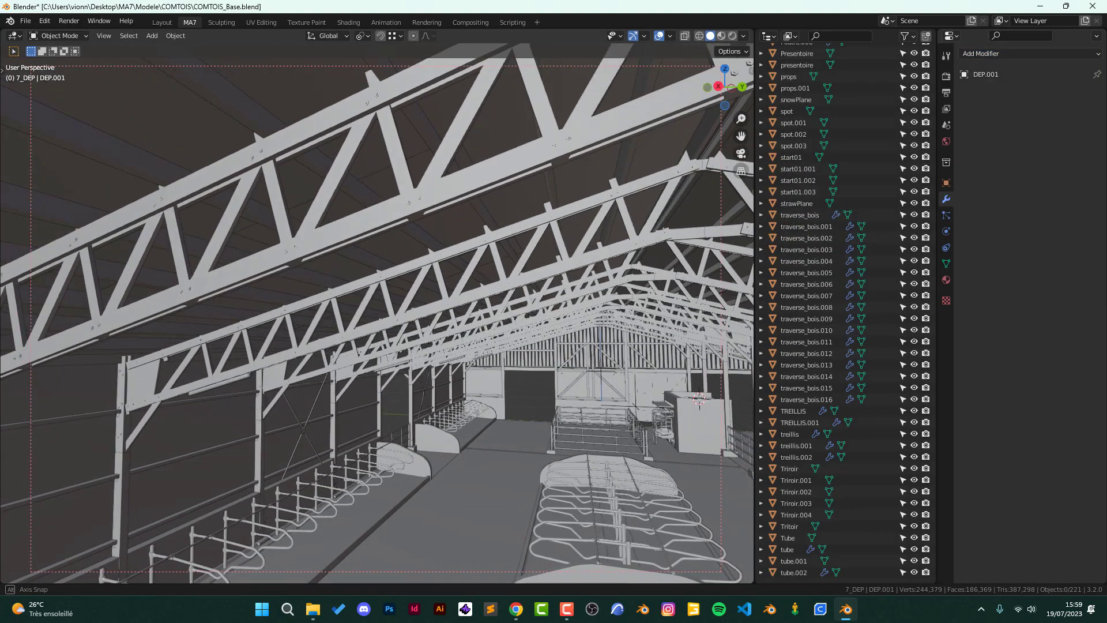
{"action": "mouse_move", "coordinate": [375, 317]}
{"action": "middle_mouse_down"}
{"action": "mouse_move", "coordinate": [346, 289]}
{"action": "mouse_move", "coordinate": [357, 316]}
{"action": "mouse_move", "coordinate": [317, 315]}
{"action": "middle_mouse_up"}
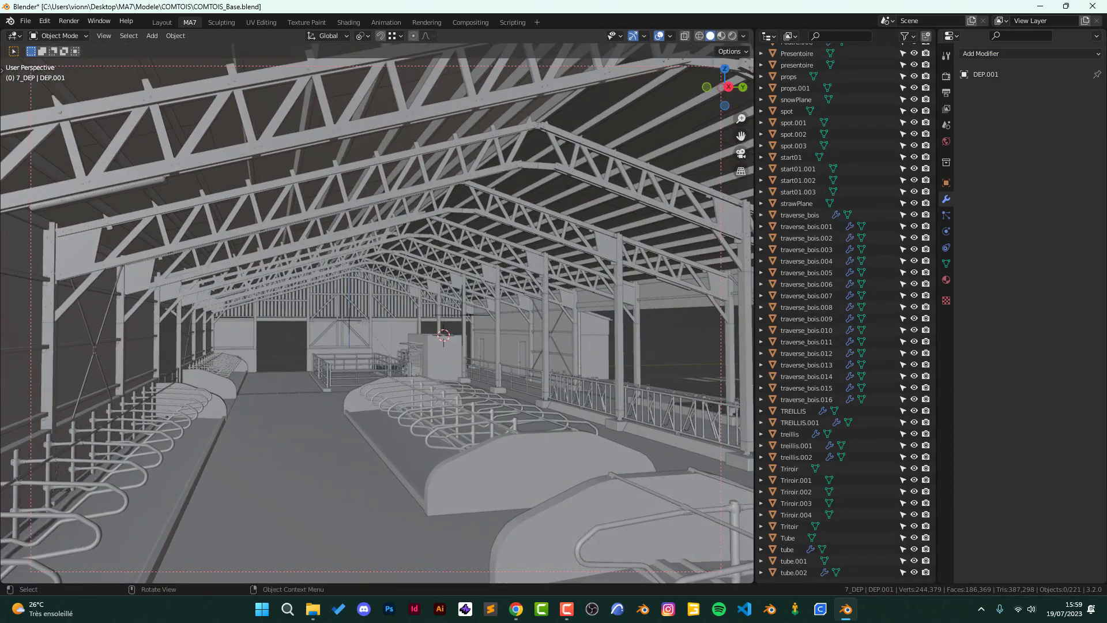